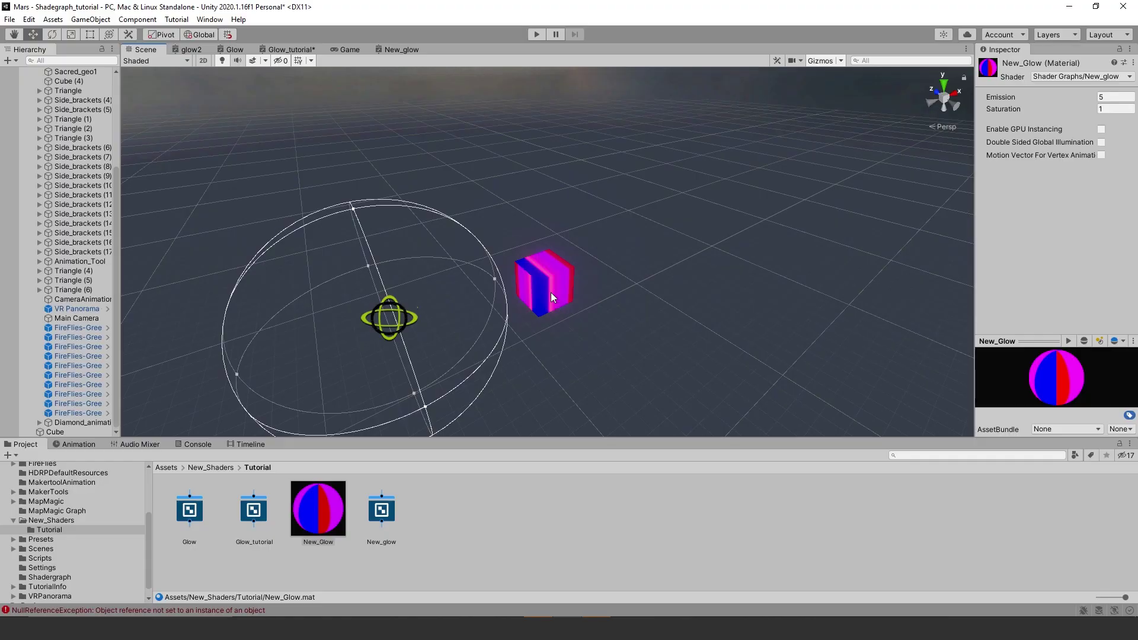
Step: In the Game view, scrub New_Glow's Emission up to 45.15 and adjust its Saturation
click(349, 49)
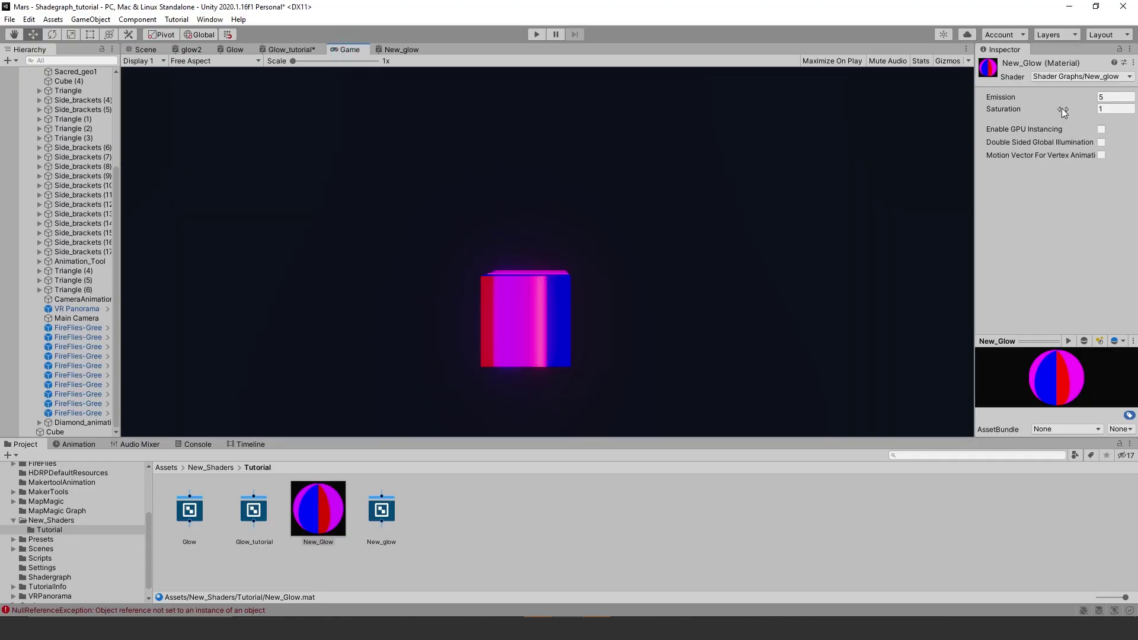
drag(1079, 95, 495, 206)
drag(1008, 110, 3, 113)
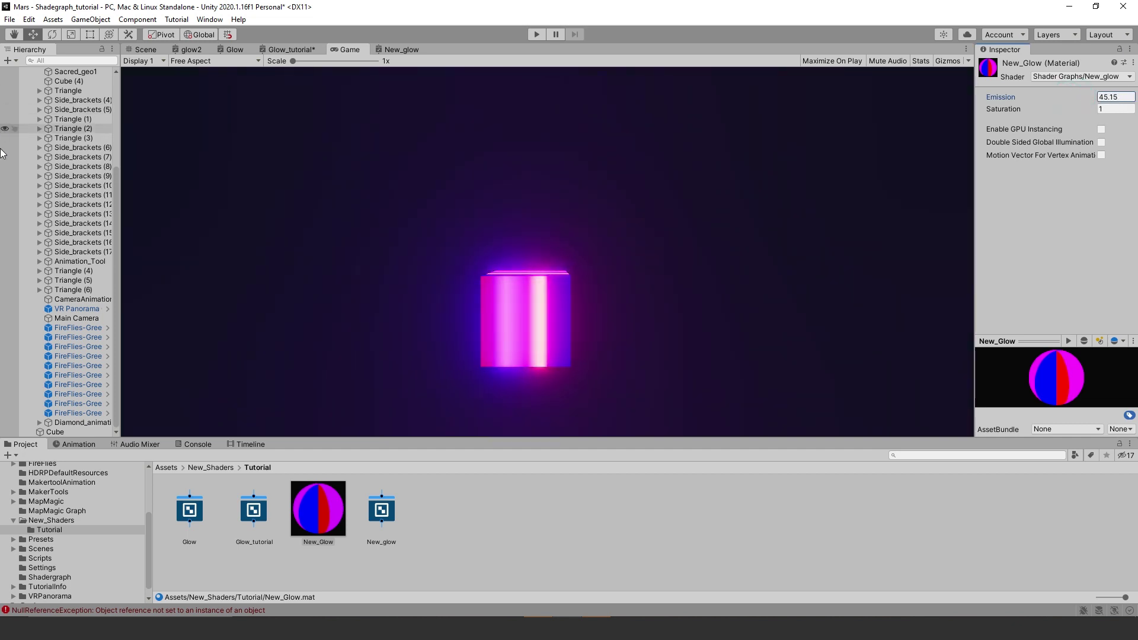
drag(1005, 111, 1031, 109)
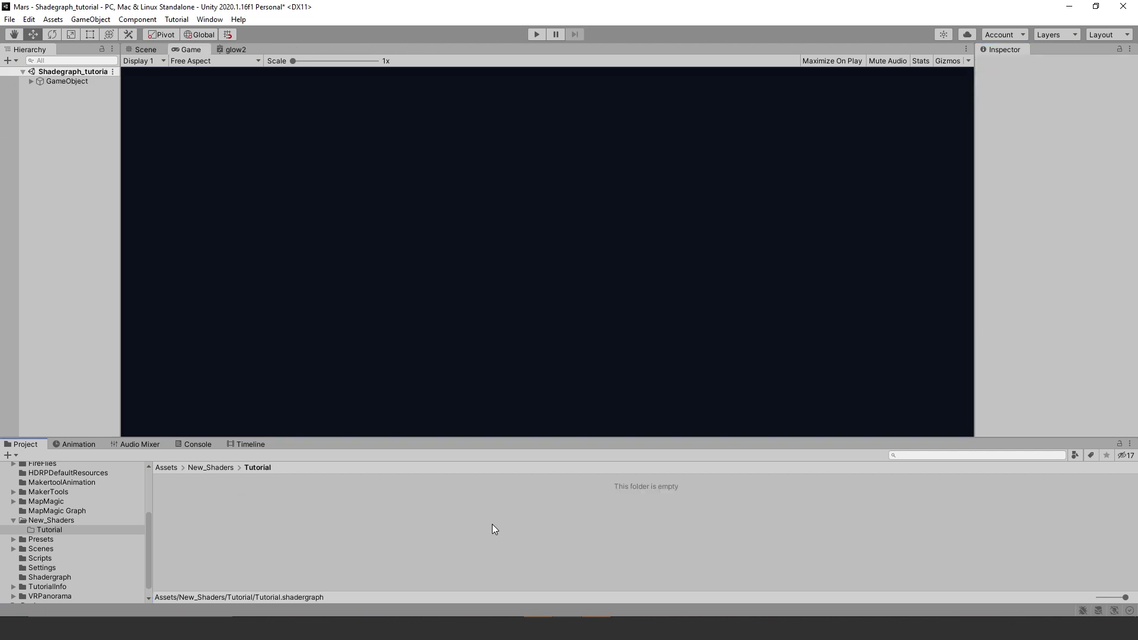
Step: Create an Unlit Graph shader named Glow in the Tutorial folder and open it in Shader Graph
right_click(494, 529)
mouse_move(645, 190)
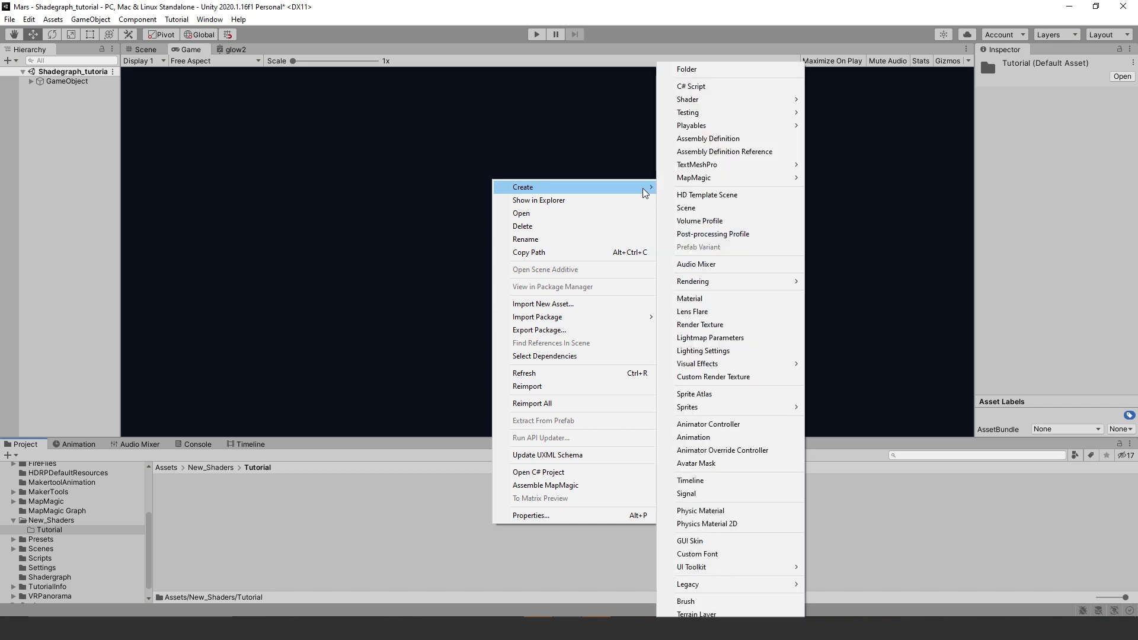
mouse_move(751, 105)
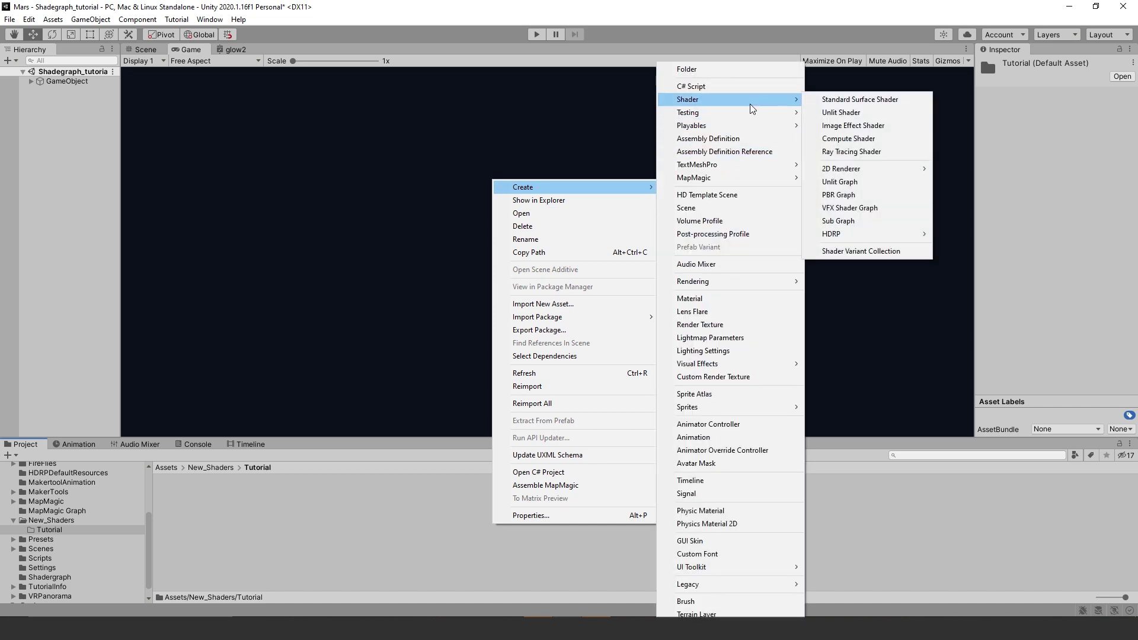
click(867, 183)
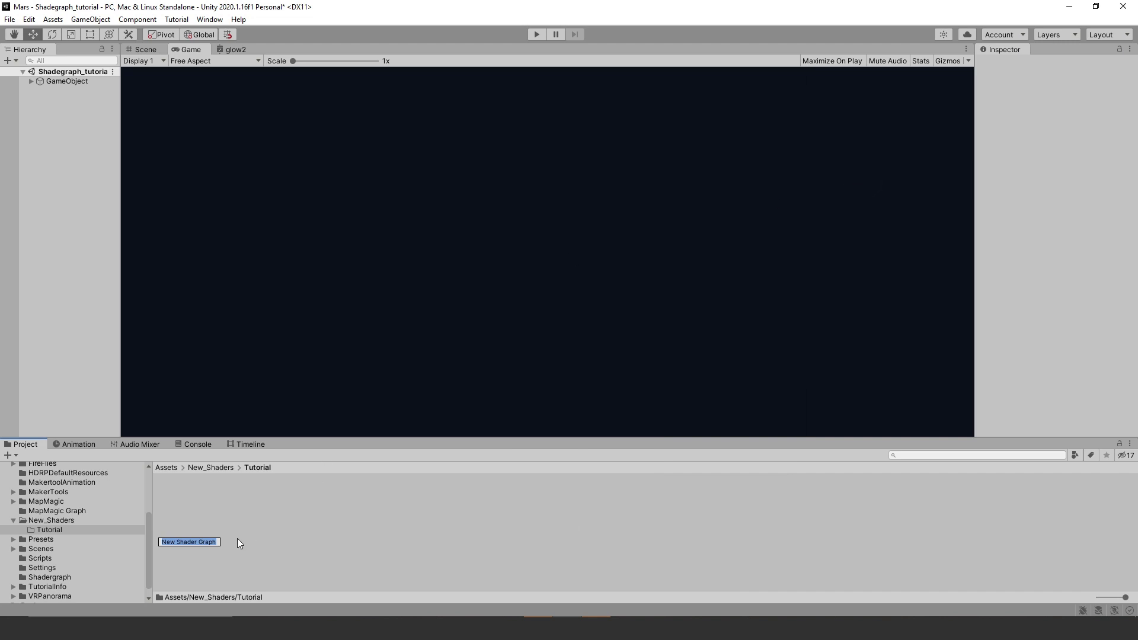
text(Glow)
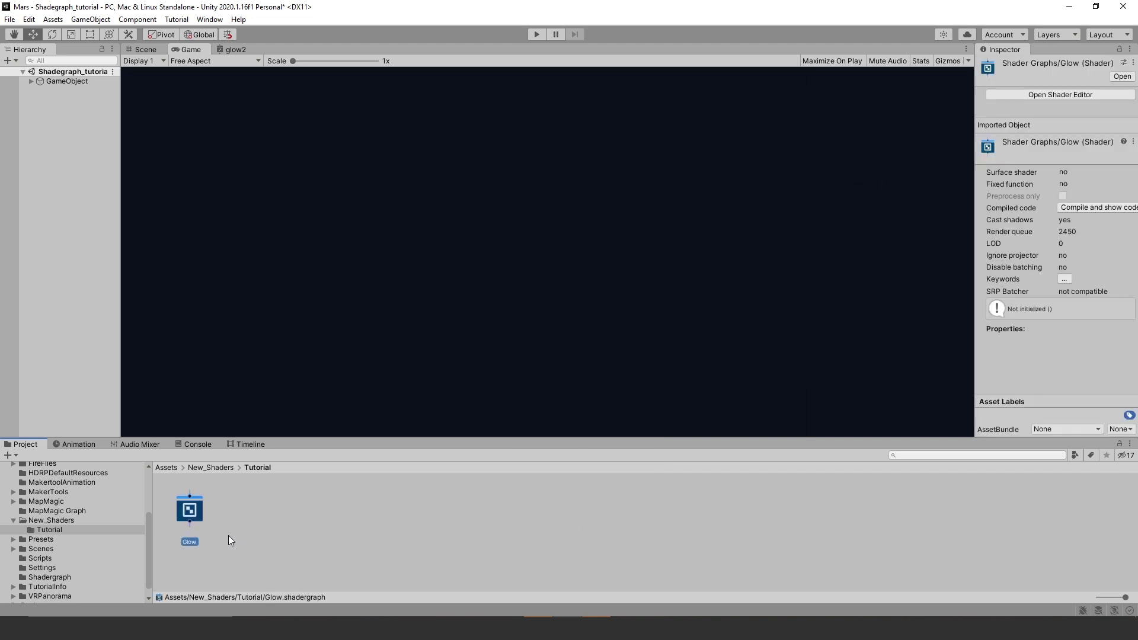
double_click(198, 516)
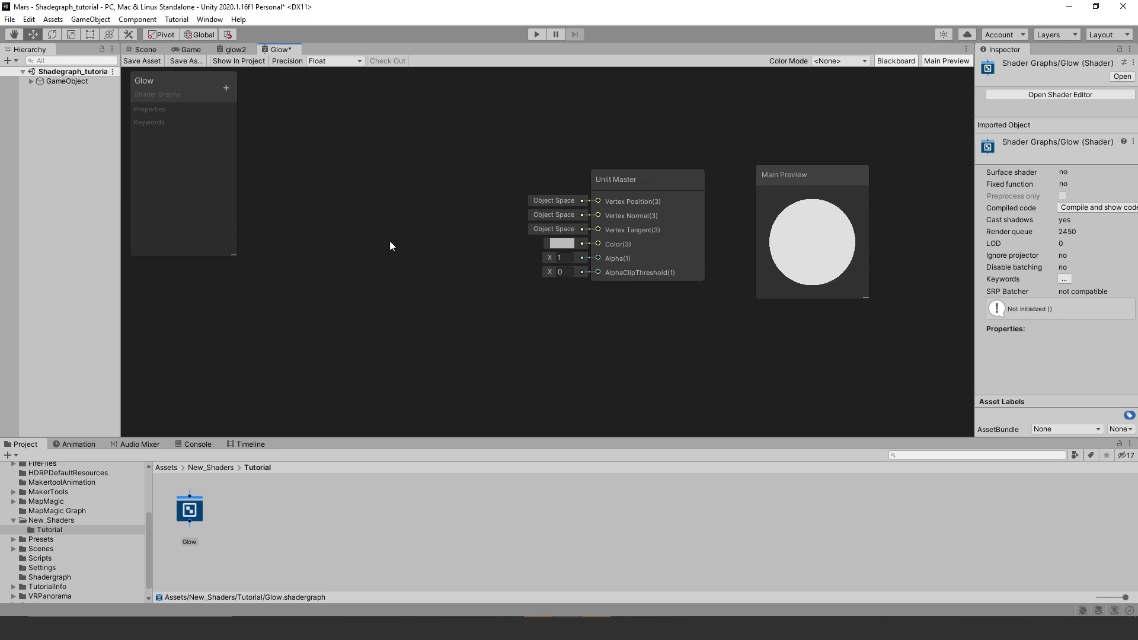
Step: Add a Gradient node to the Glow graph and move it up and left
right_click(390, 240)
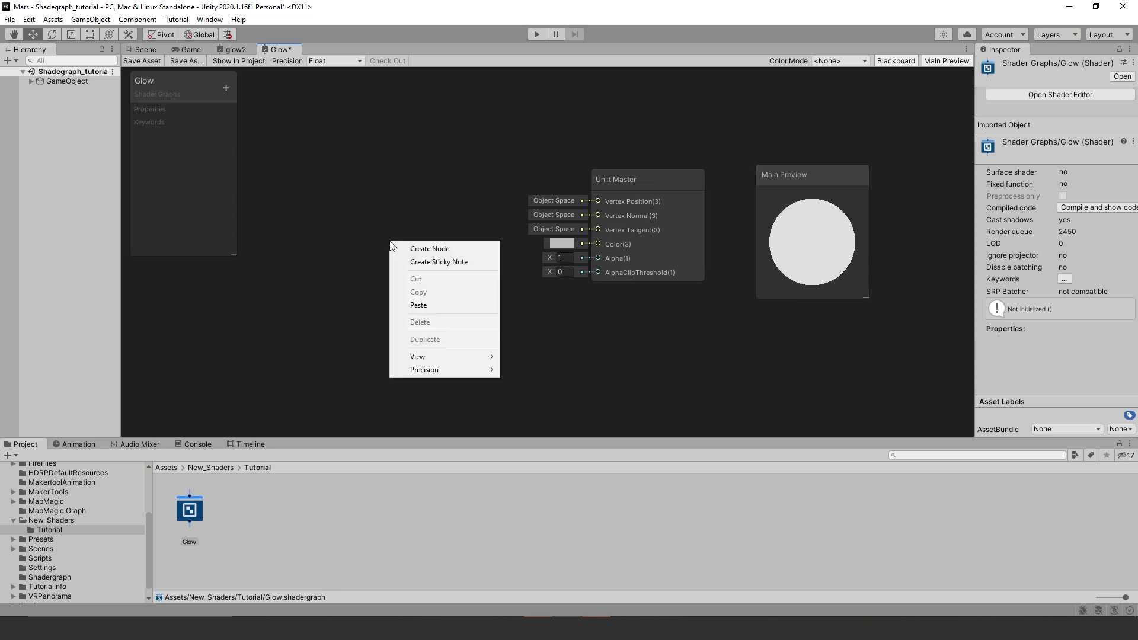
click(435, 250)
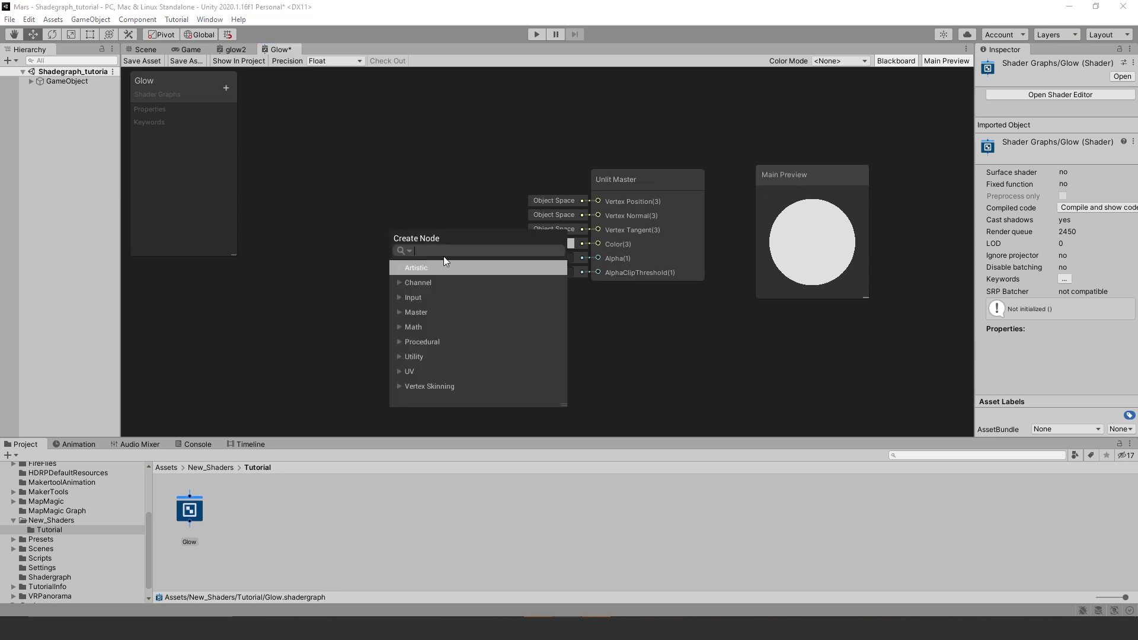
text(gra)
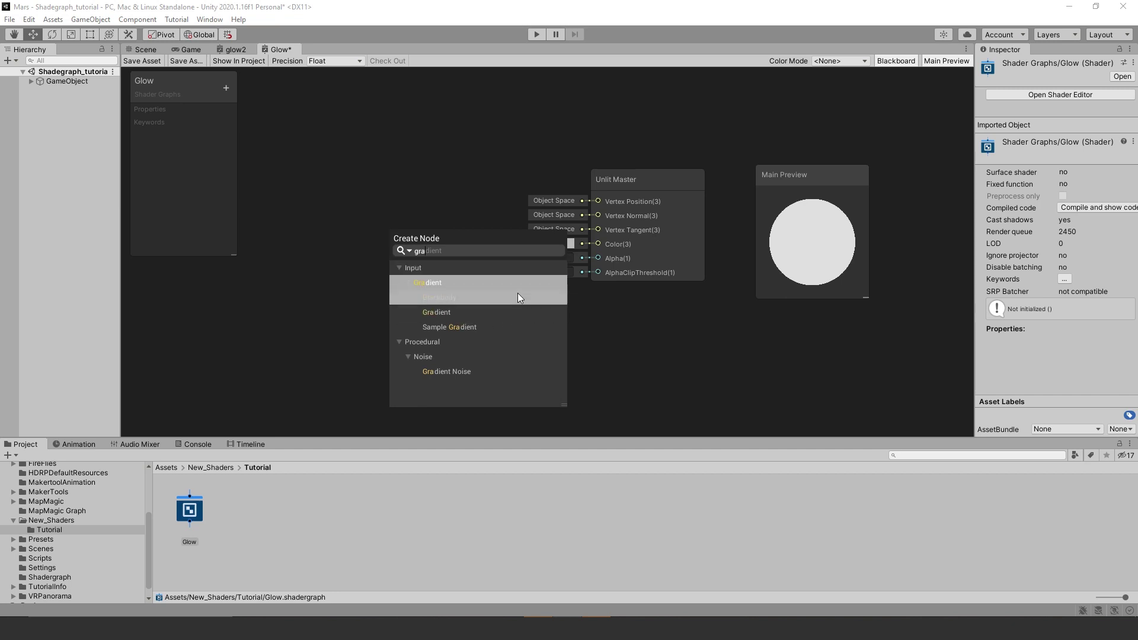
click(500, 283)
click(485, 314)
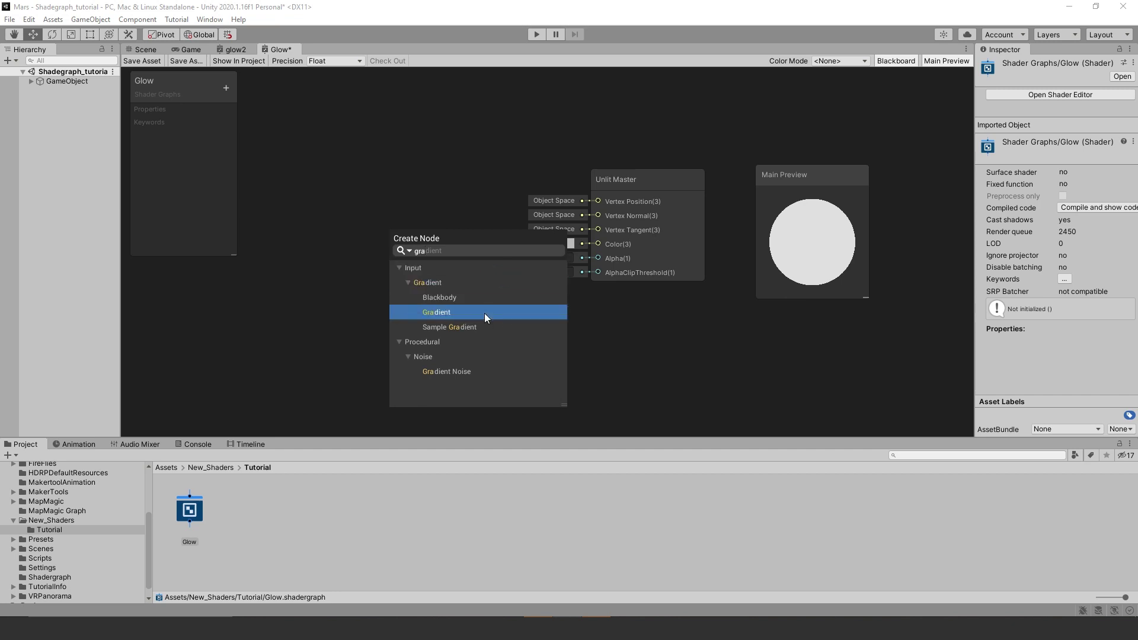
double_click(471, 313)
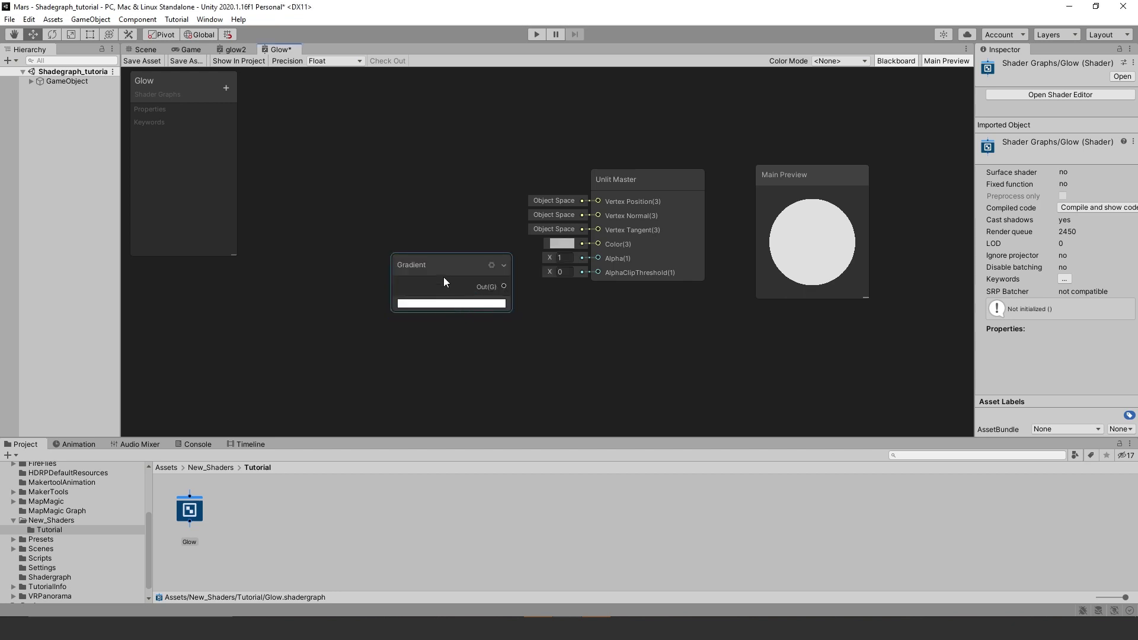
drag(420, 244, 365, 153)
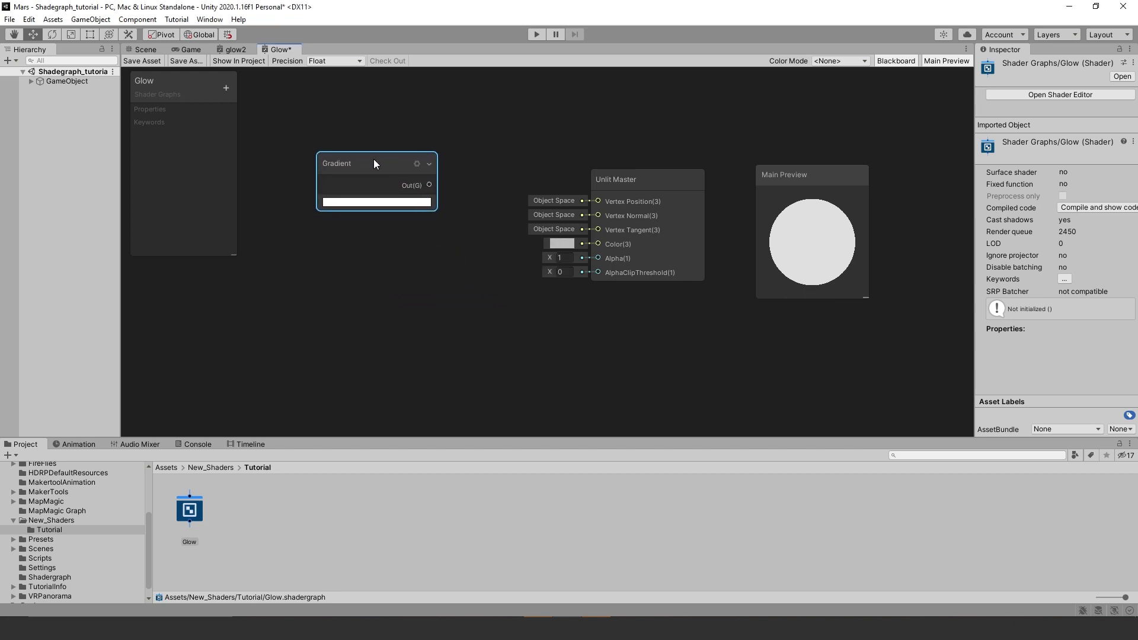
Step: Add a Sample Gradient node and place it beside the Gradient node
right_click(408, 287)
click(441, 295)
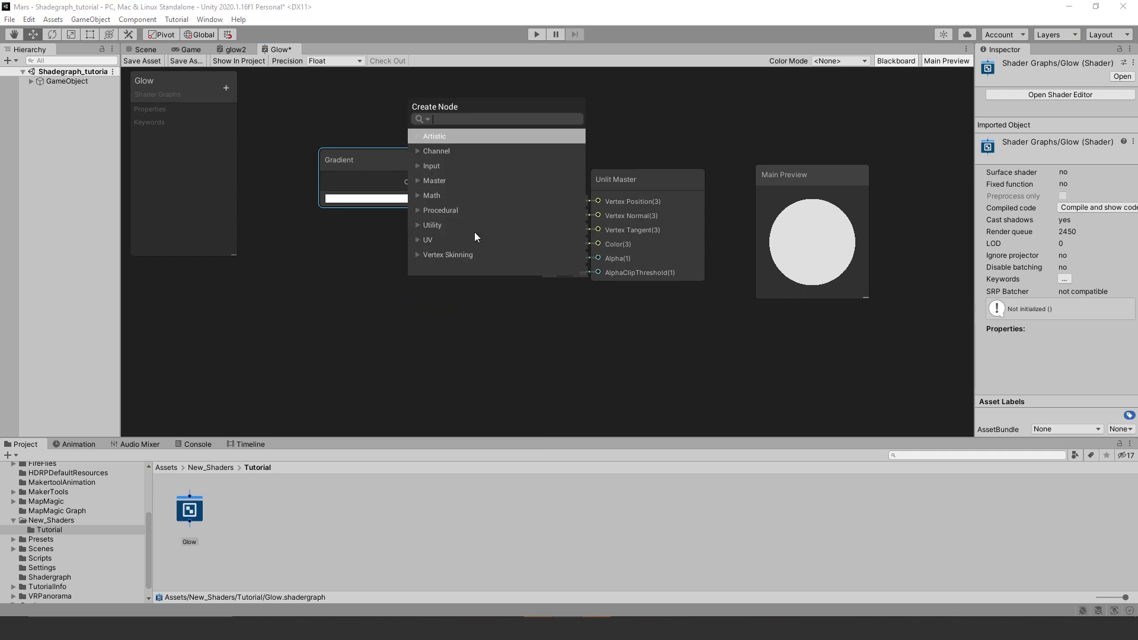
click(539, 114)
text(grad)
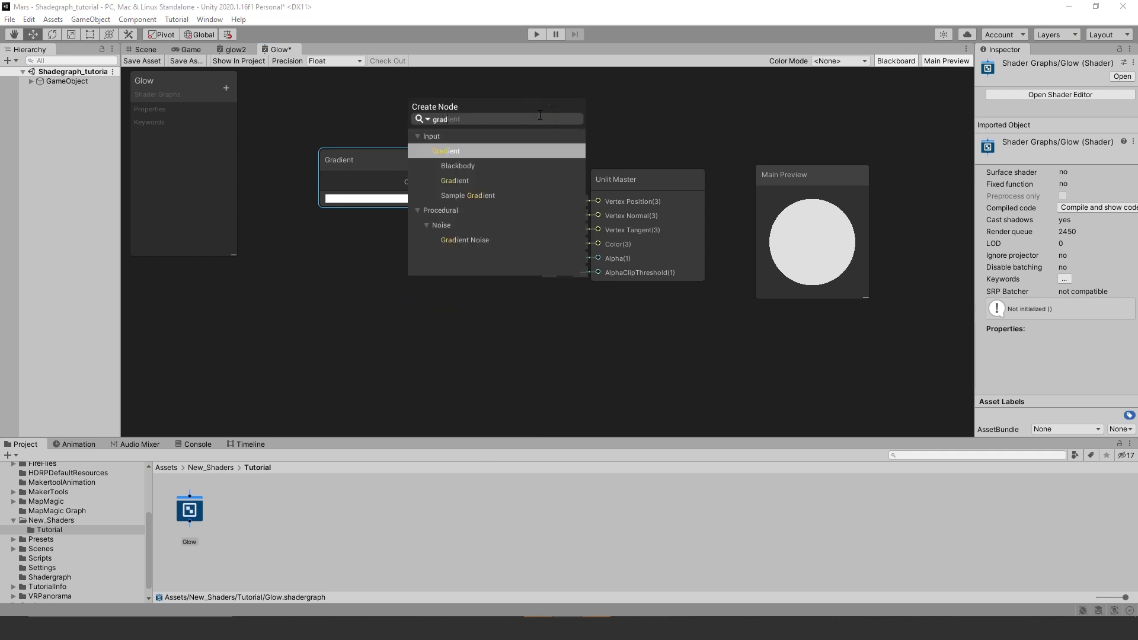
click(501, 197)
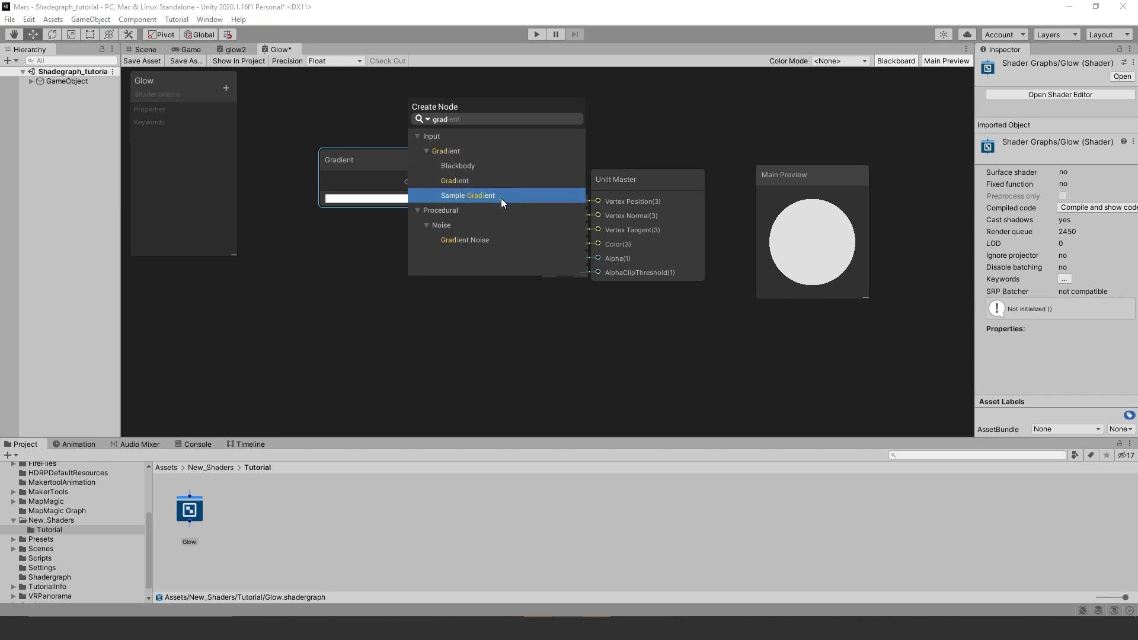
click(501, 198)
drag(457, 306, 450, 242)
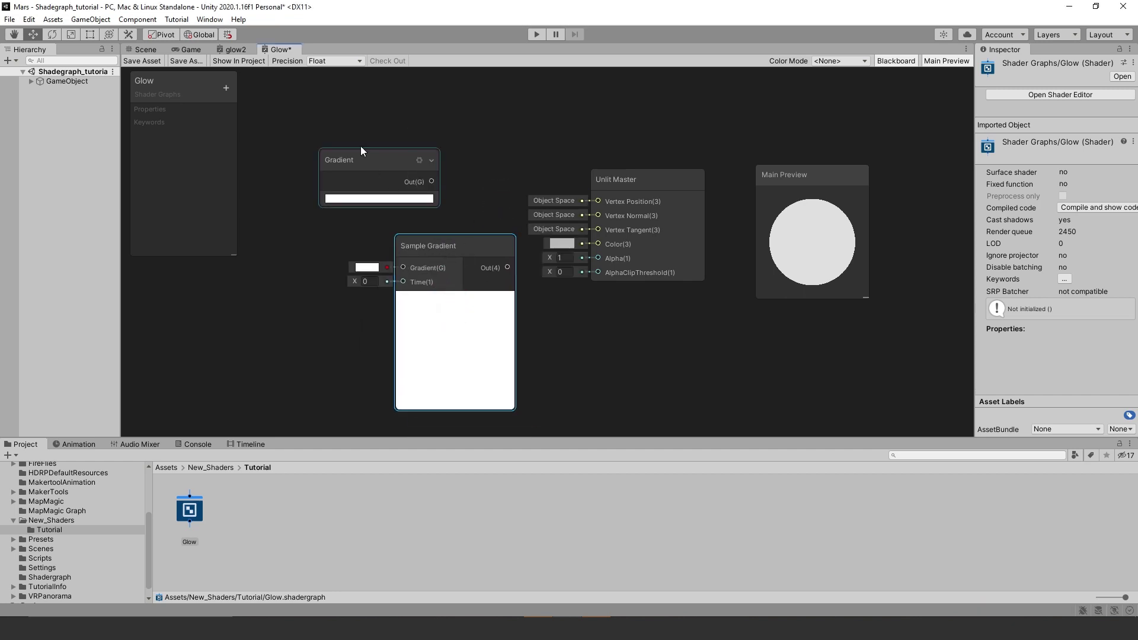
Step: Wire Gradient's Out into Sample Gradient's Gradient input and shift Unlit Master and the preview right
drag(353, 162, 323, 145)
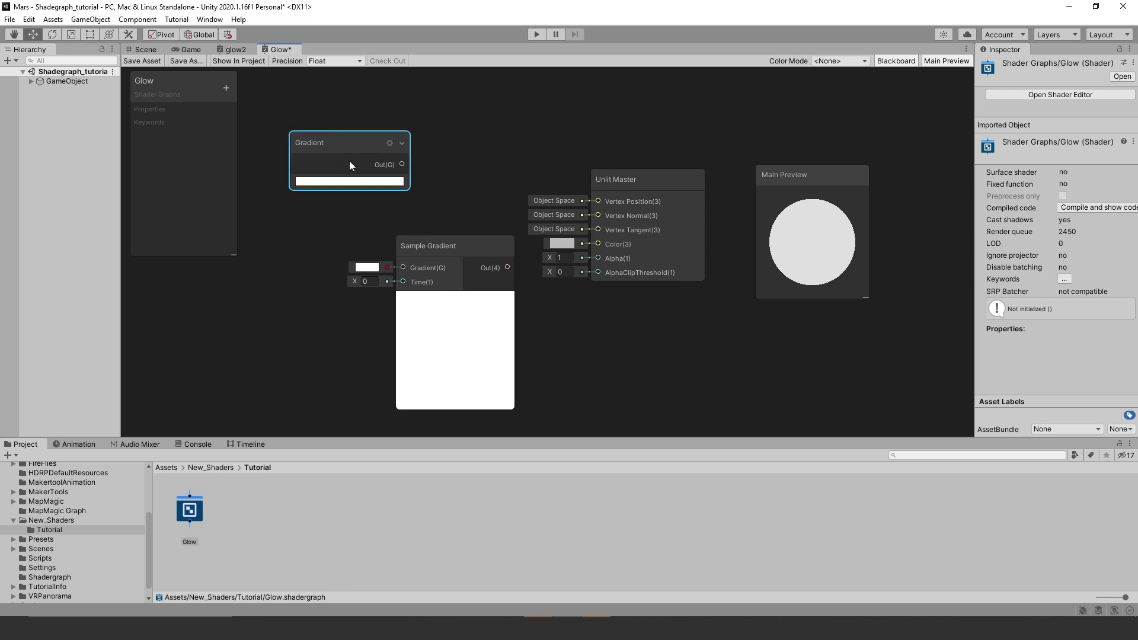
drag(402, 164, 488, 147)
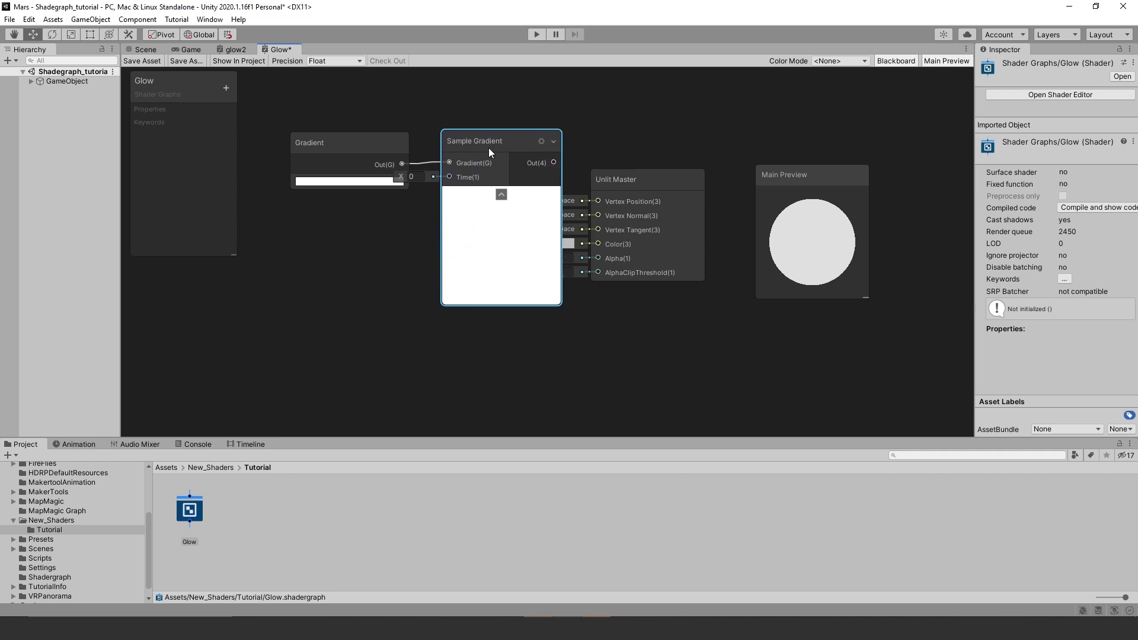
drag(620, 186, 735, 148)
click(785, 177)
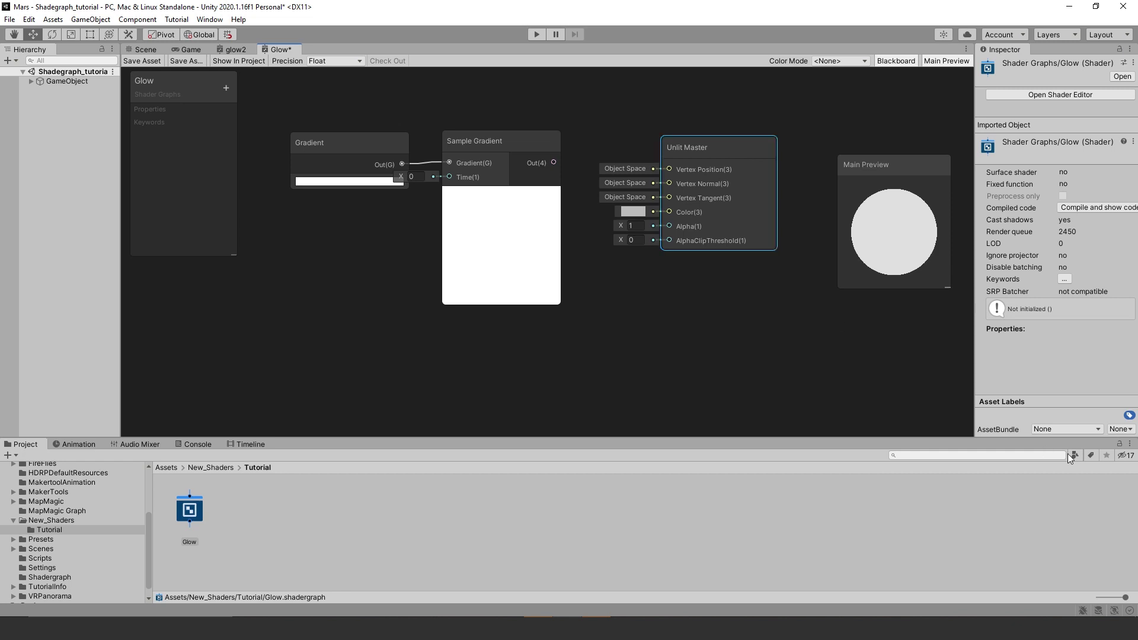
click(267, 300)
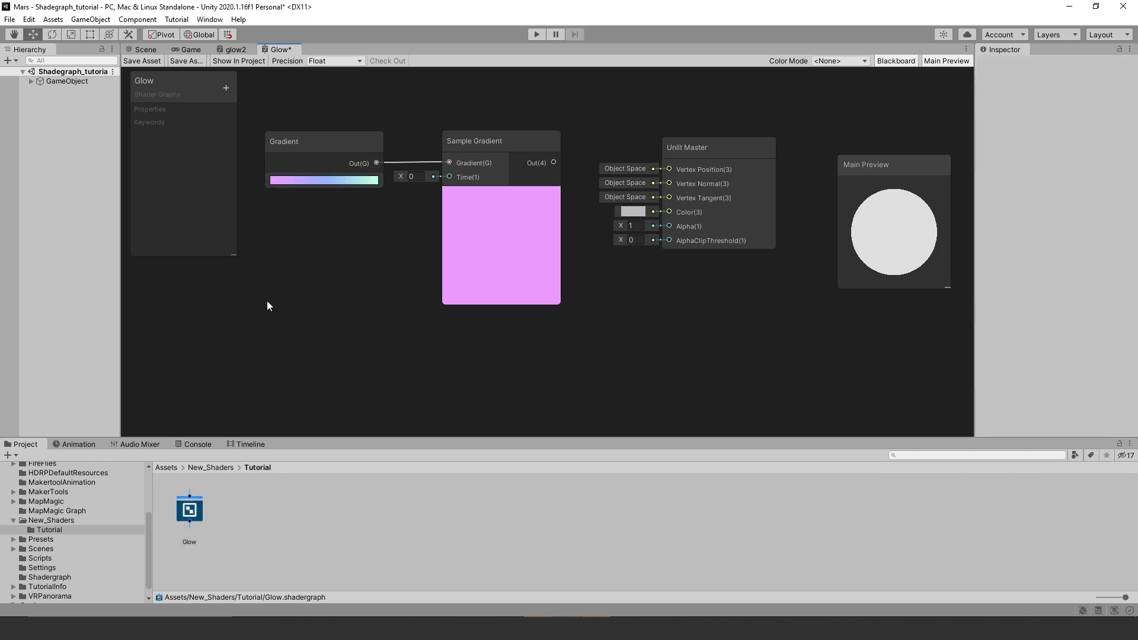
Step: Add a Tiling And Offset node from the UV category and place it beside Gradient
right_click(258, 318)
click(287, 326)
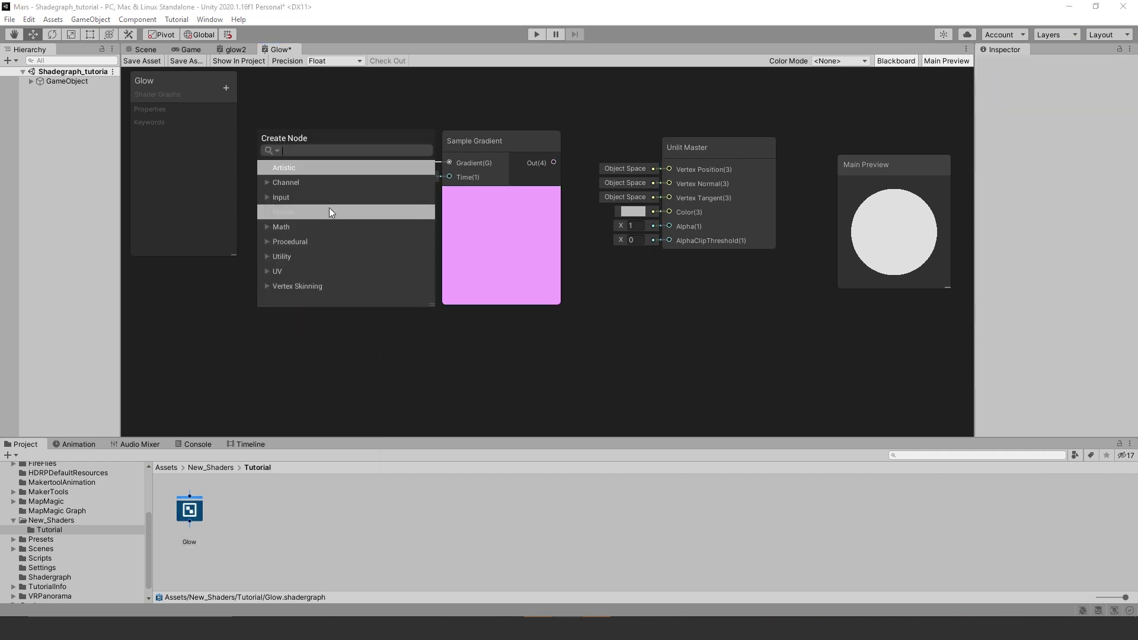
click(266, 272)
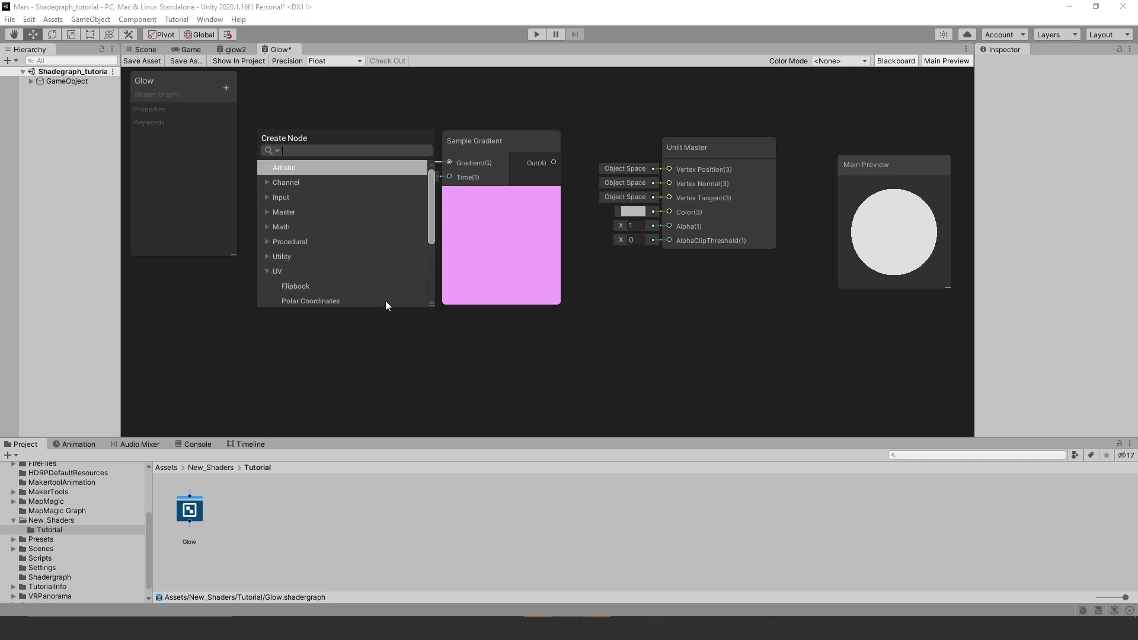
scroll(382, 286, down, 3)
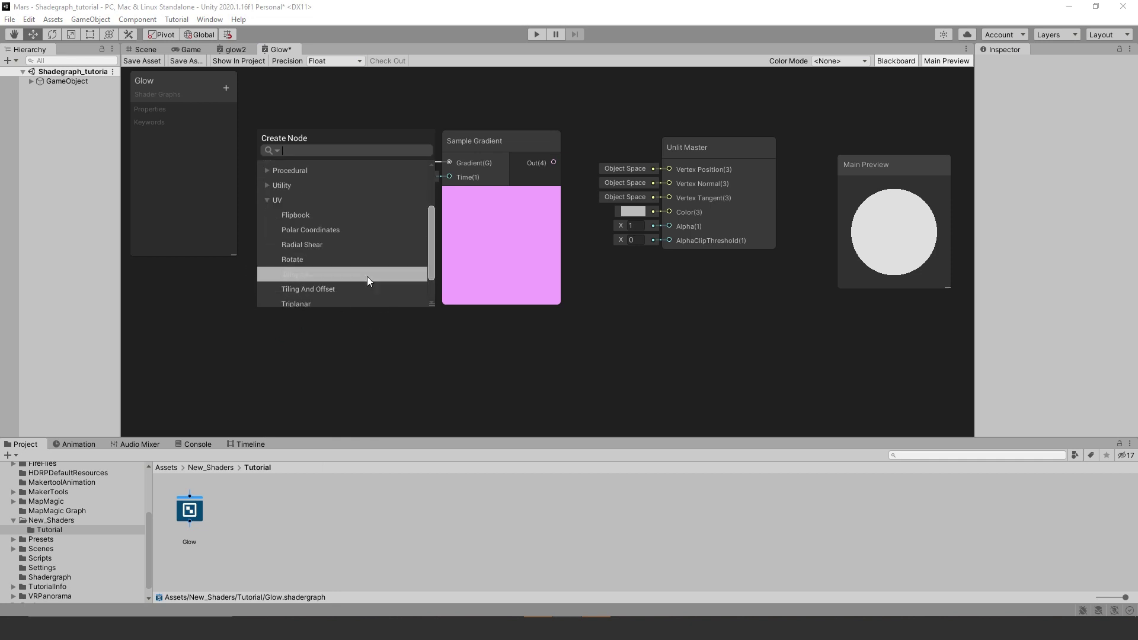
scroll(368, 276, down, 1)
click(325, 255)
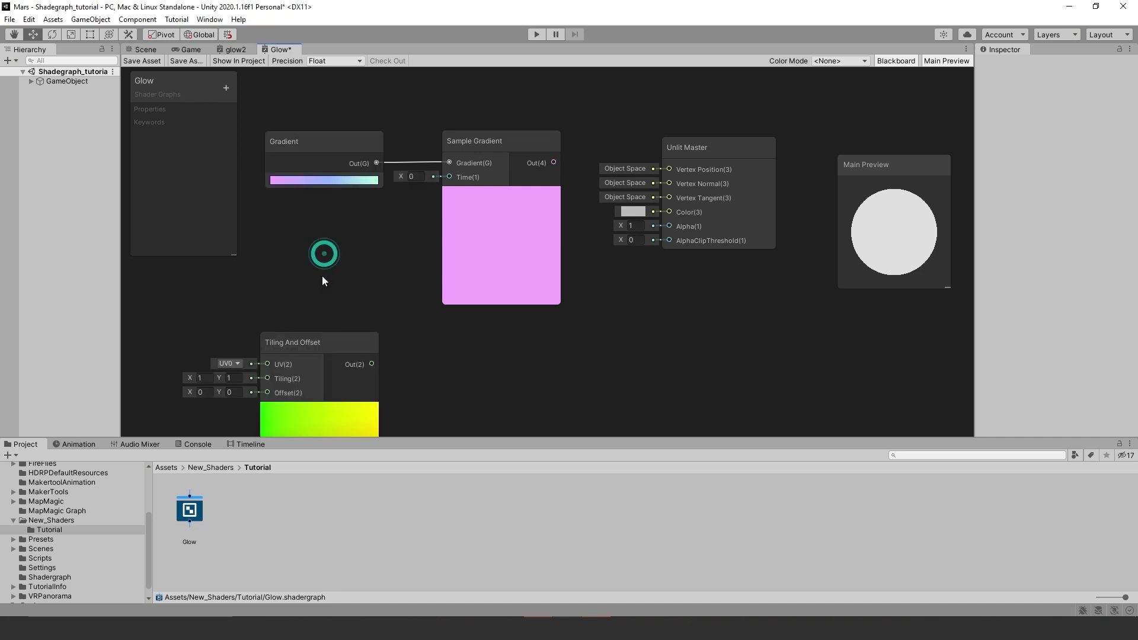
drag(313, 339, 307, 241)
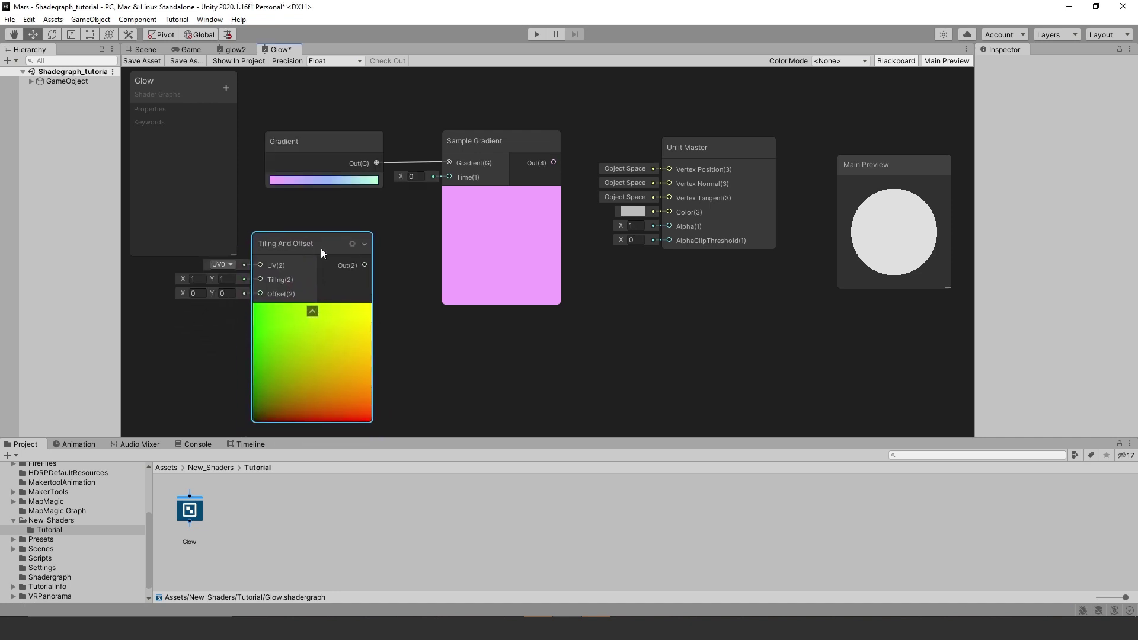
Step: Add a Split node next to Tiling And Offset and wire Tiling And Offset's output into it
right_click(390, 264)
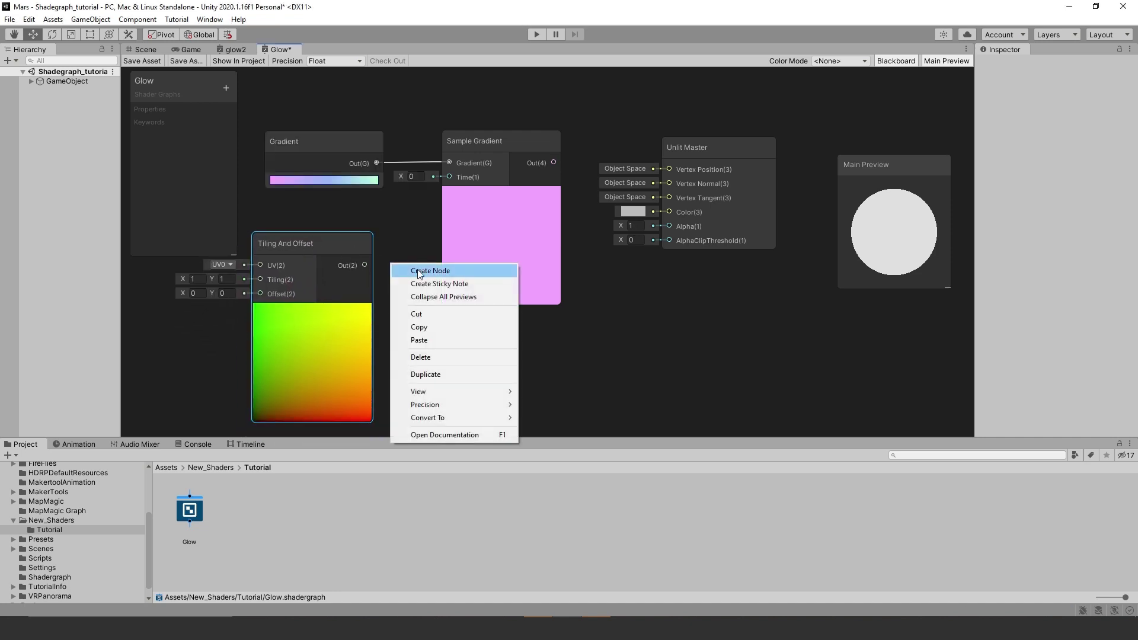
click(418, 270)
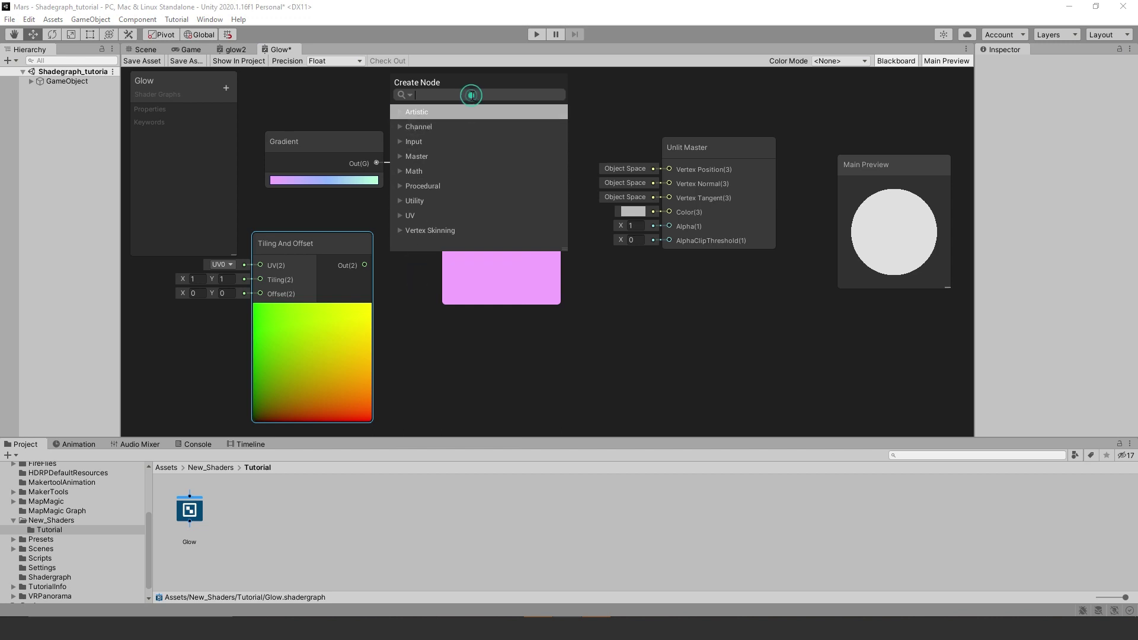
text(spl)
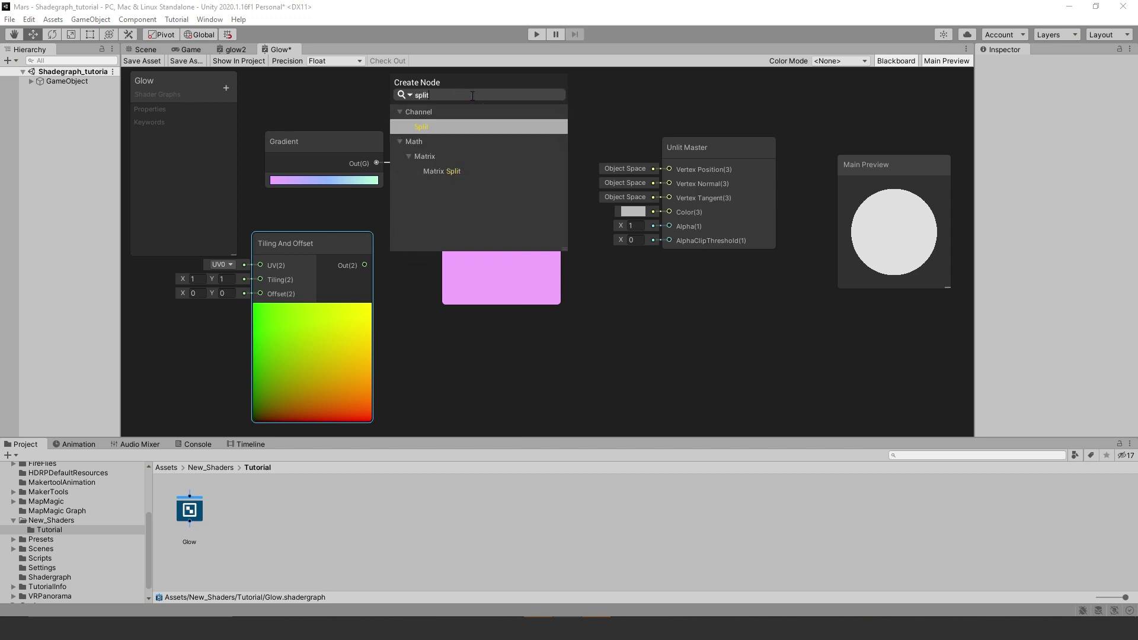
text(it)
double_click(454, 130)
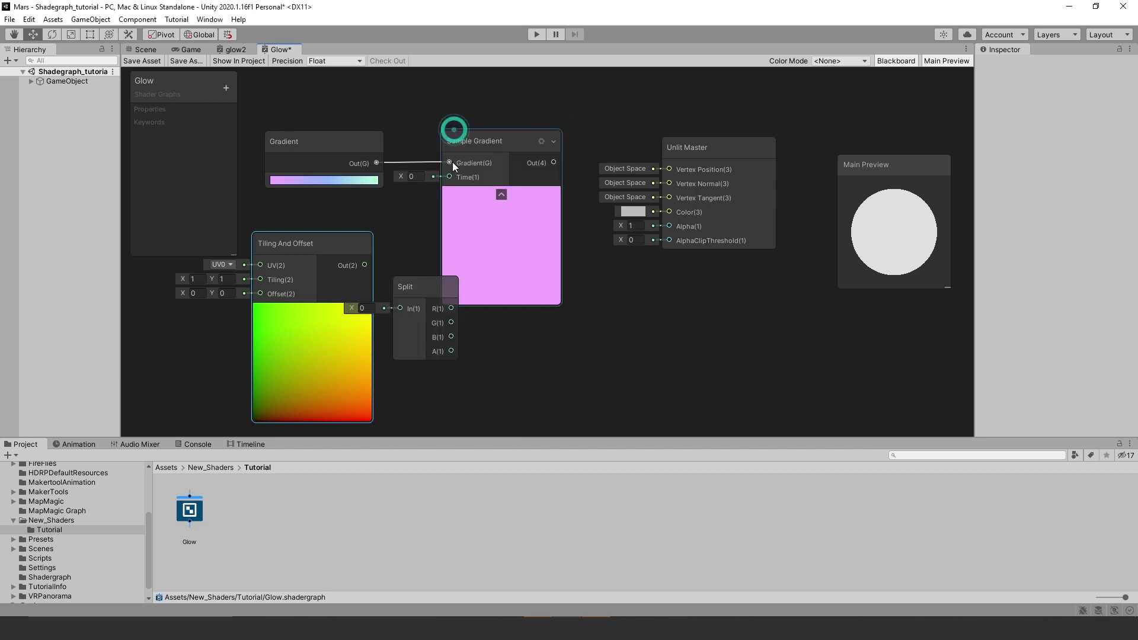
drag(431, 289, 420, 288)
drag(508, 141, 538, 140)
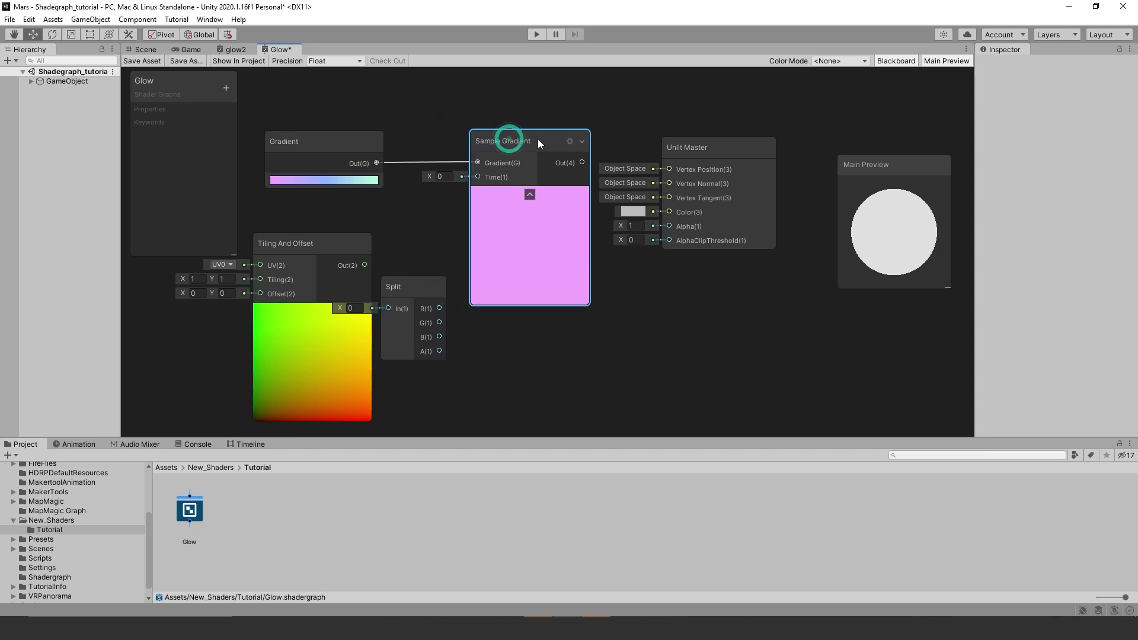
drag(404, 283, 427, 245)
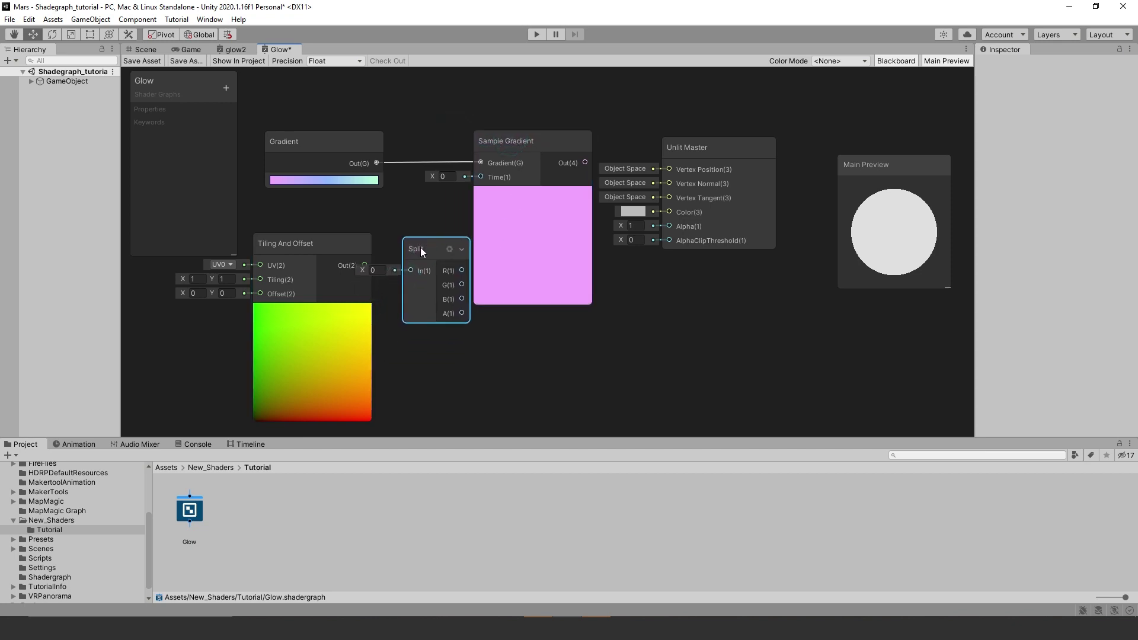
click(364, 270)
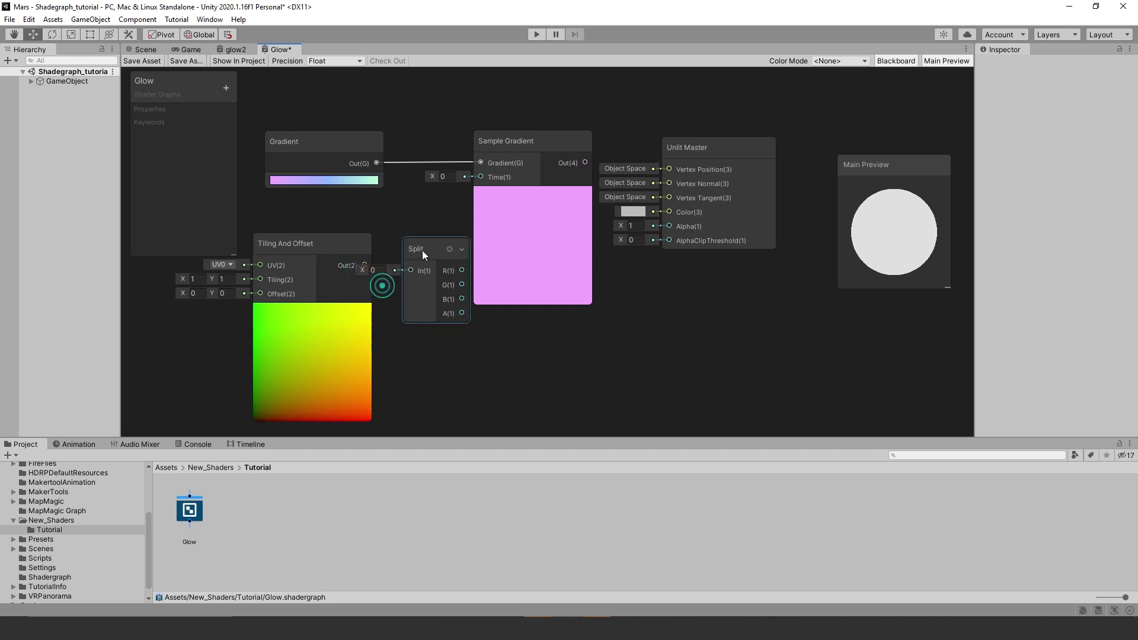
drag(424, 246, 434, 285)
drag(365, 265, 481, 176)
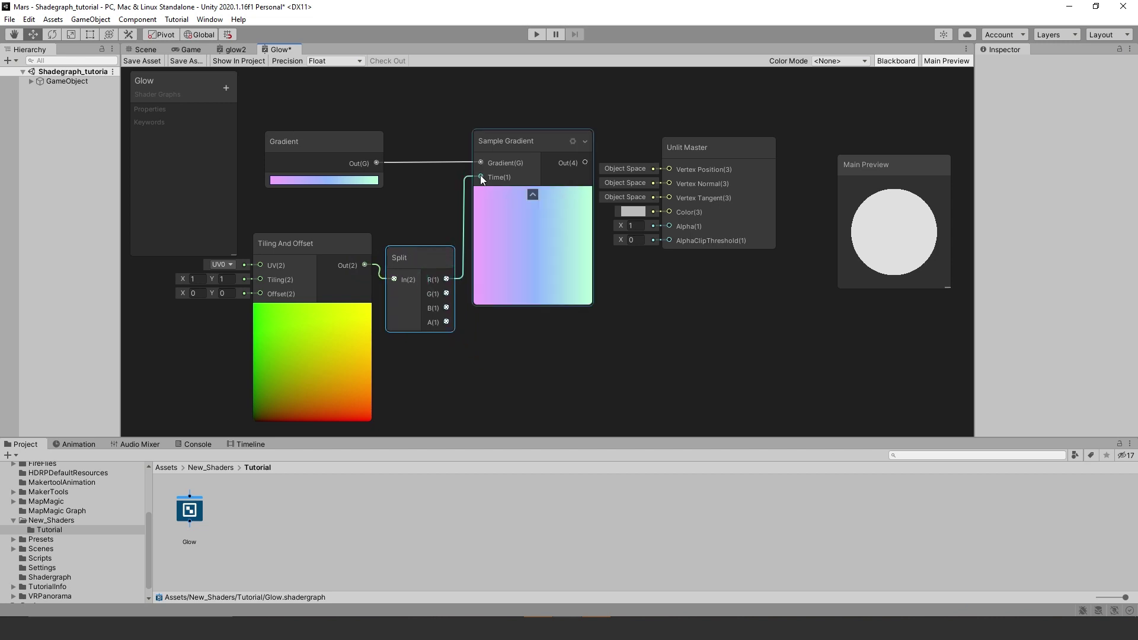
right_click(702, 329)
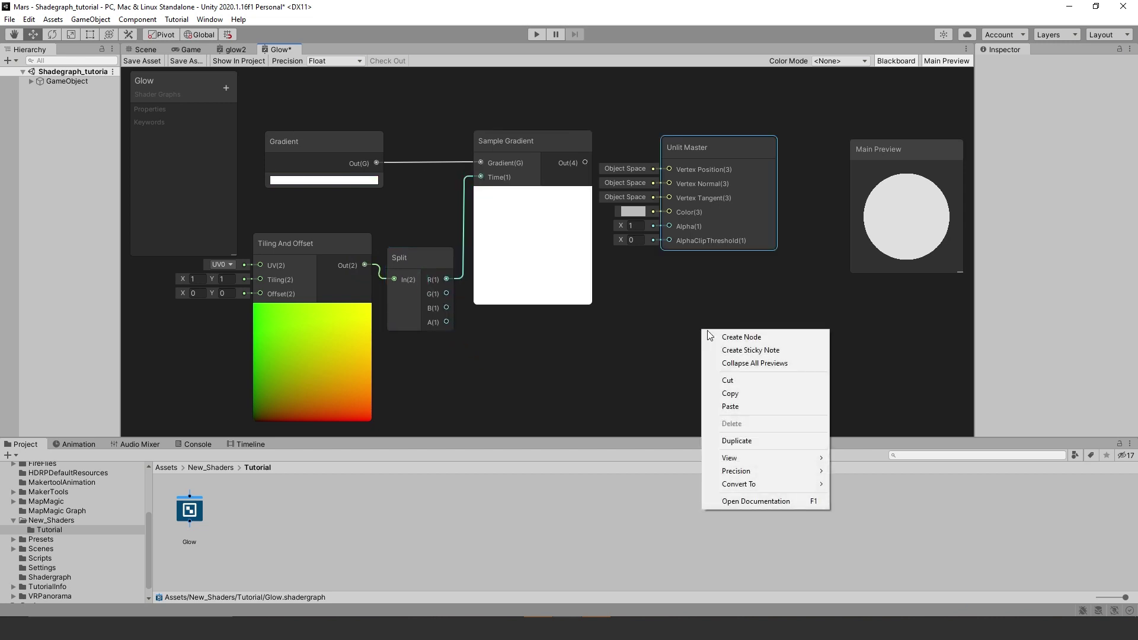
Step: Place a Blend node before Unlit Master and wire Sample Gradient's output into its Base and Blend inputs
click(737, 338)
text(blend)
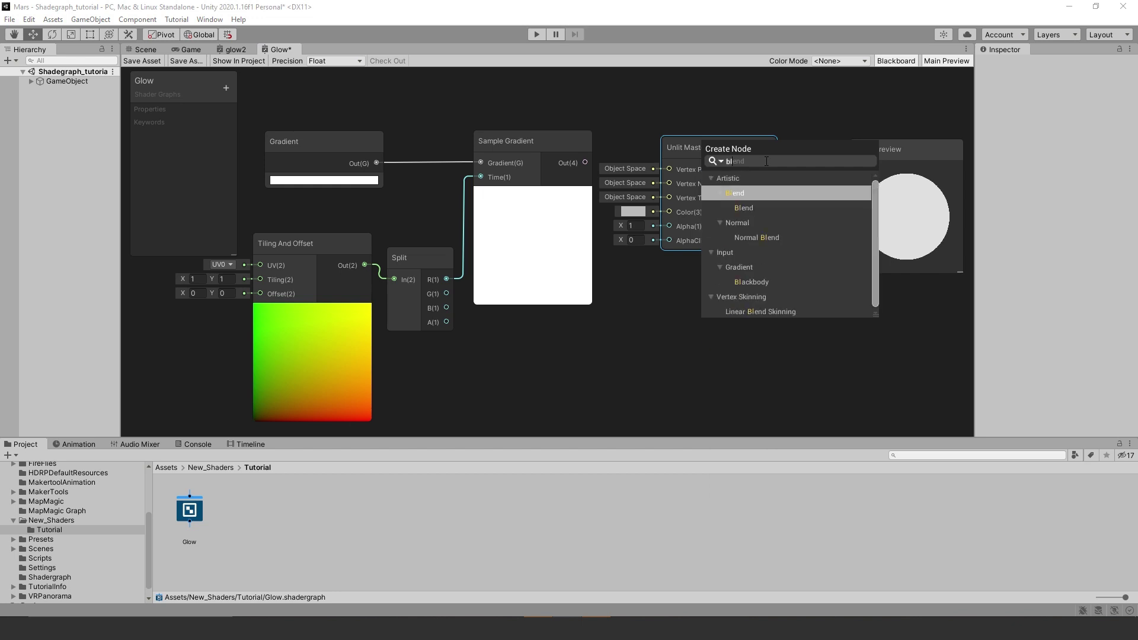
click(745, 208)
drag(739, 357, 688, 270)
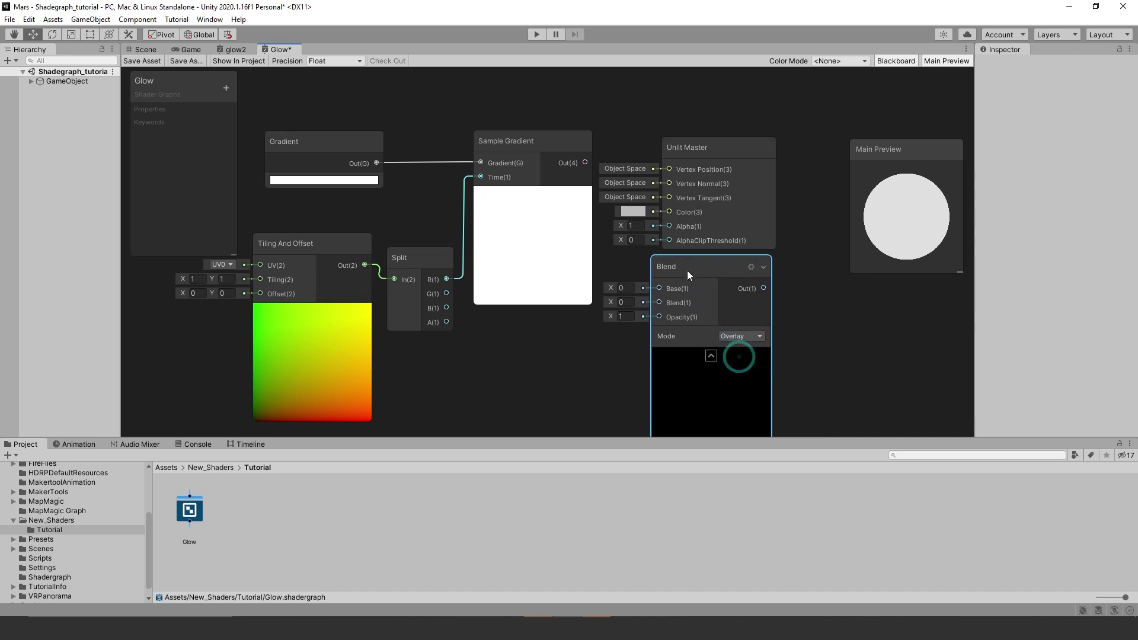
drag(690, 150, 764, 131)
drag(691, 274, 639, 151)
drag(877, 156, 862, 317)
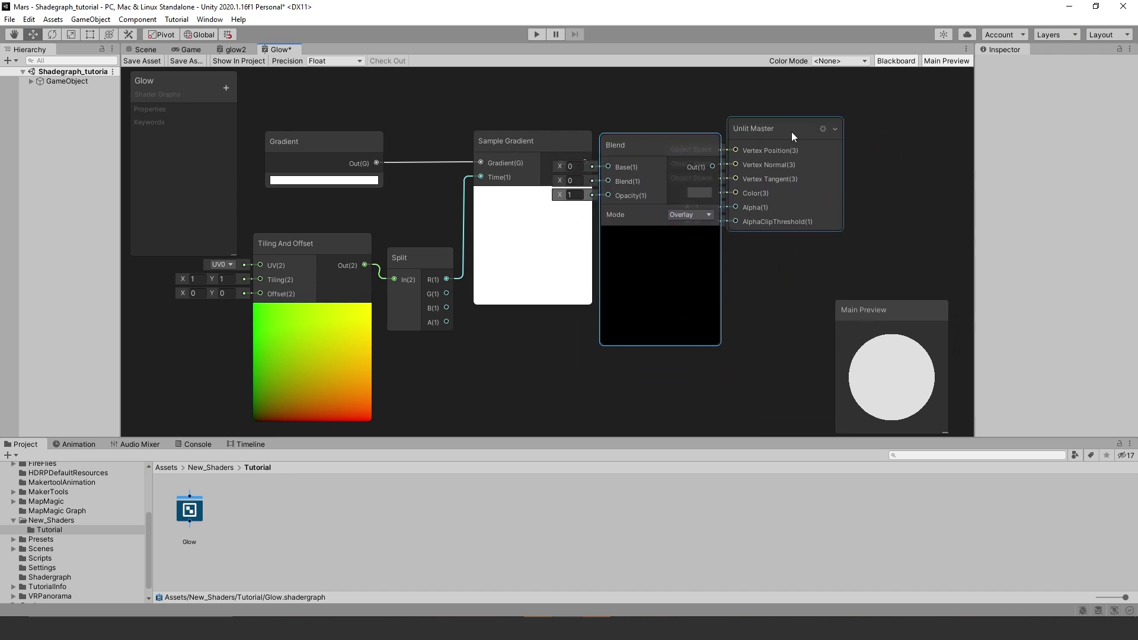
drag(791, 132, 918, 143)
drag(662, 144, 710, 135)
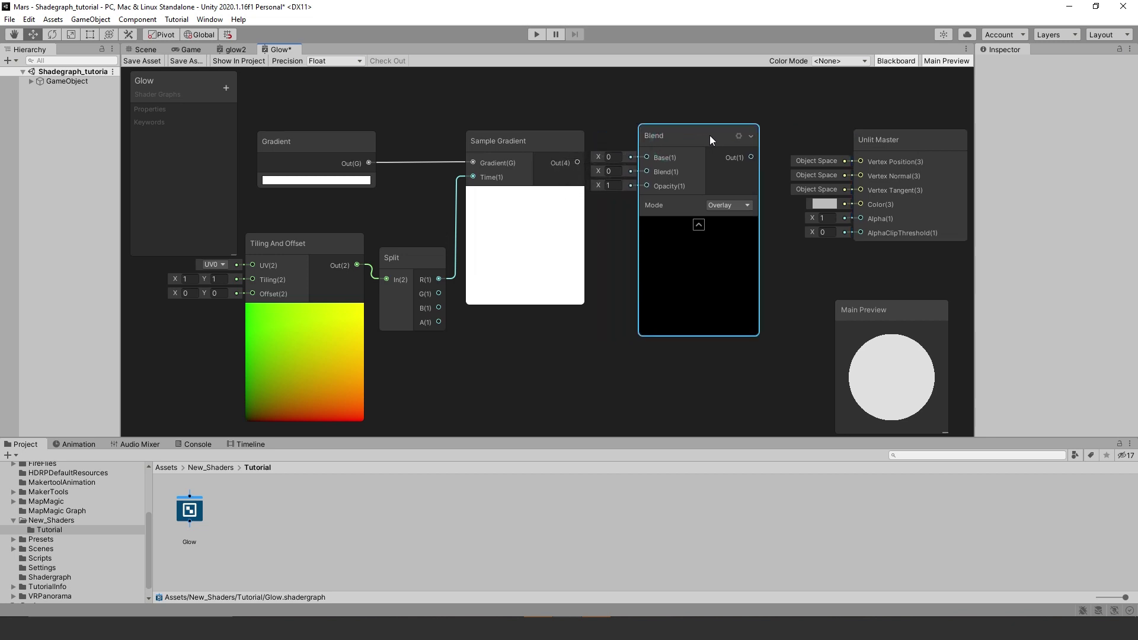
drag(577, 162, 647, 157)
drag(577, 162, 646, 171)
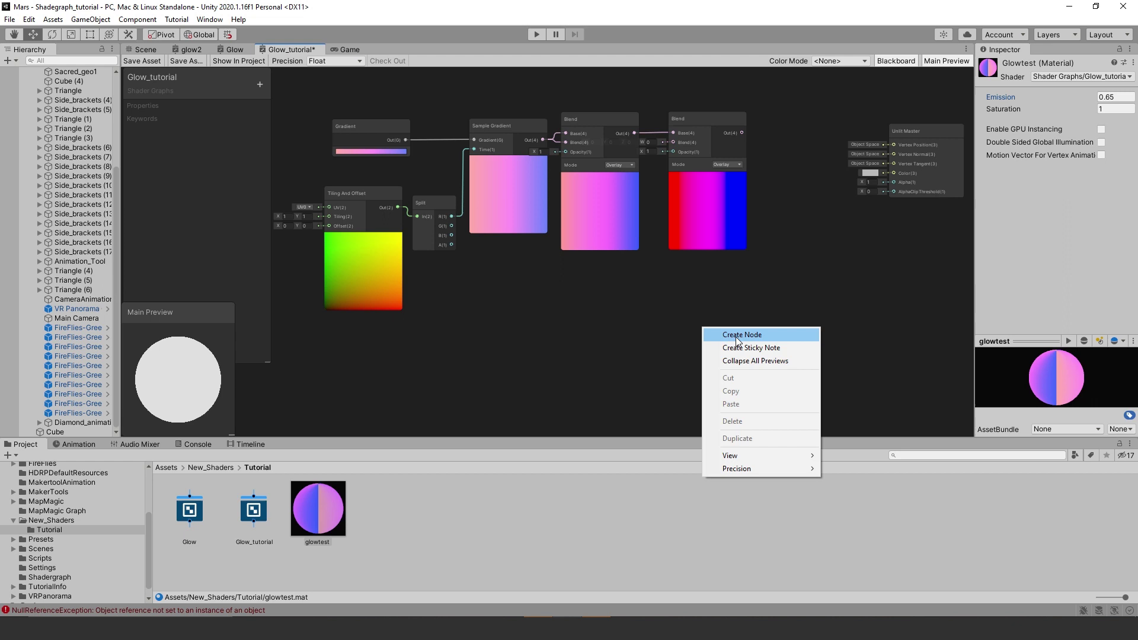
Step: Add another Blend node beside Unlit Master, nudging Unlit Master right to make room
click(737, 336)
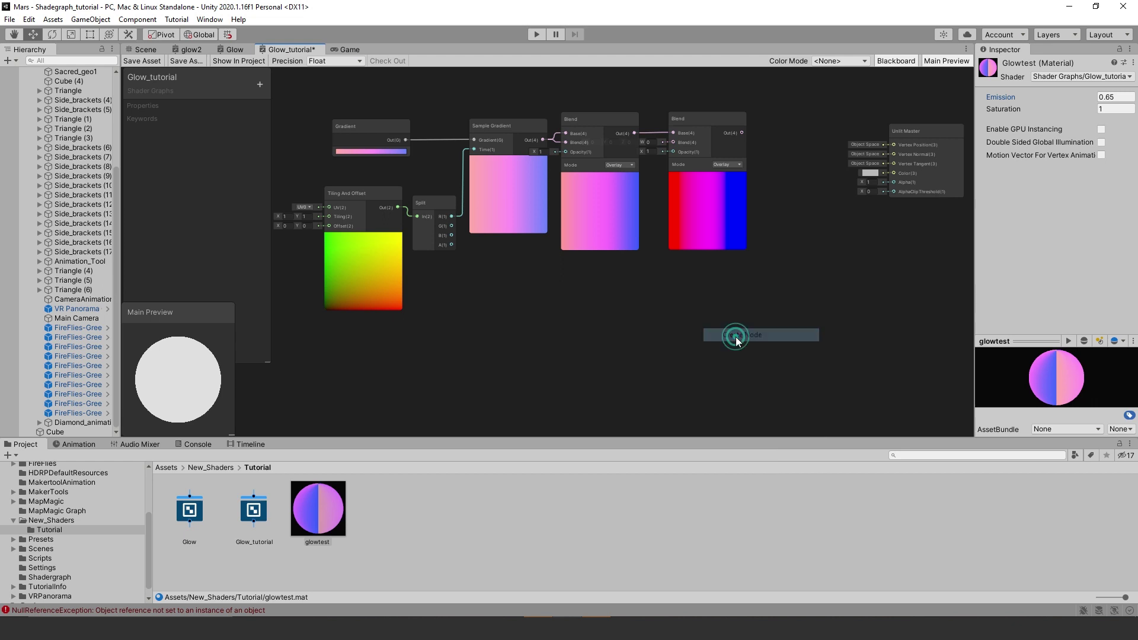
text(blend)
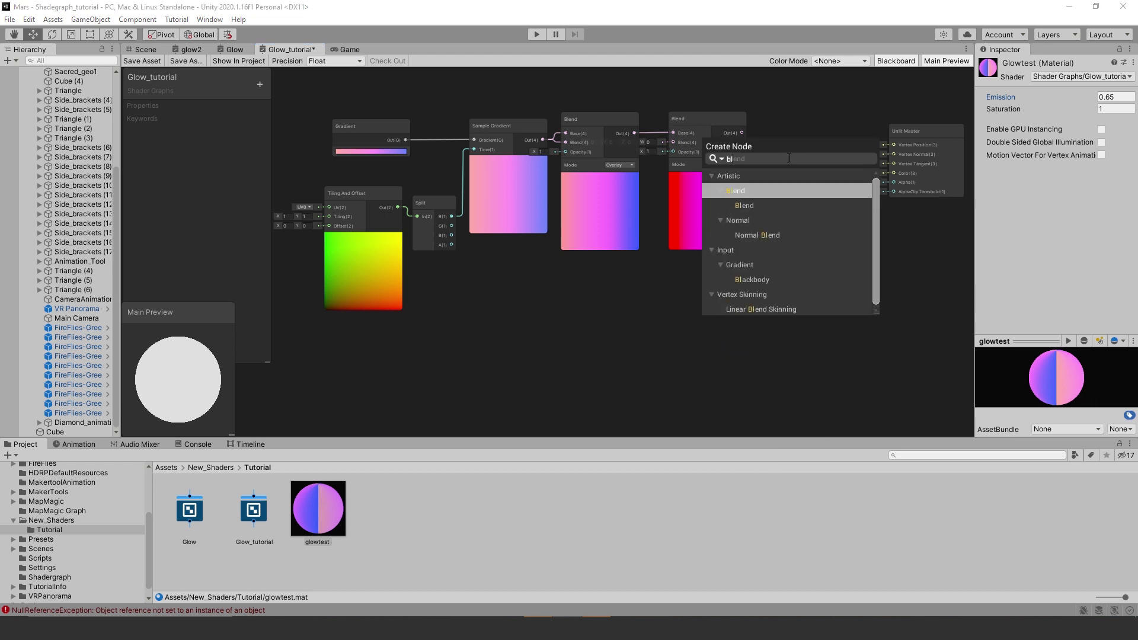
click(790, 204)
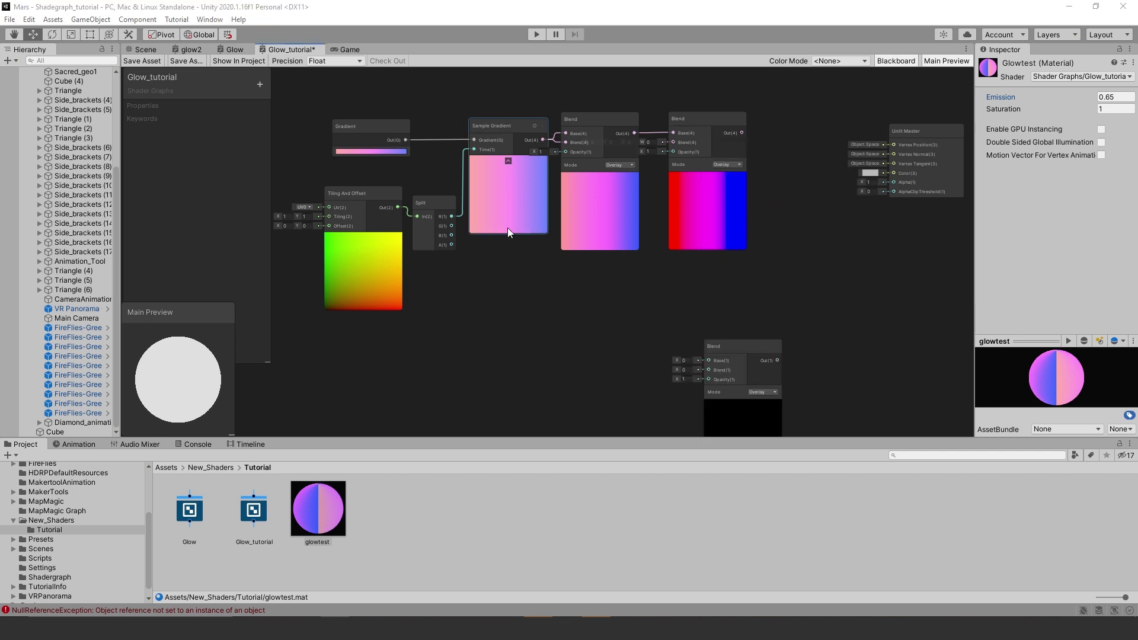
click(719, 302)
drag(729, 354, 816, 164)
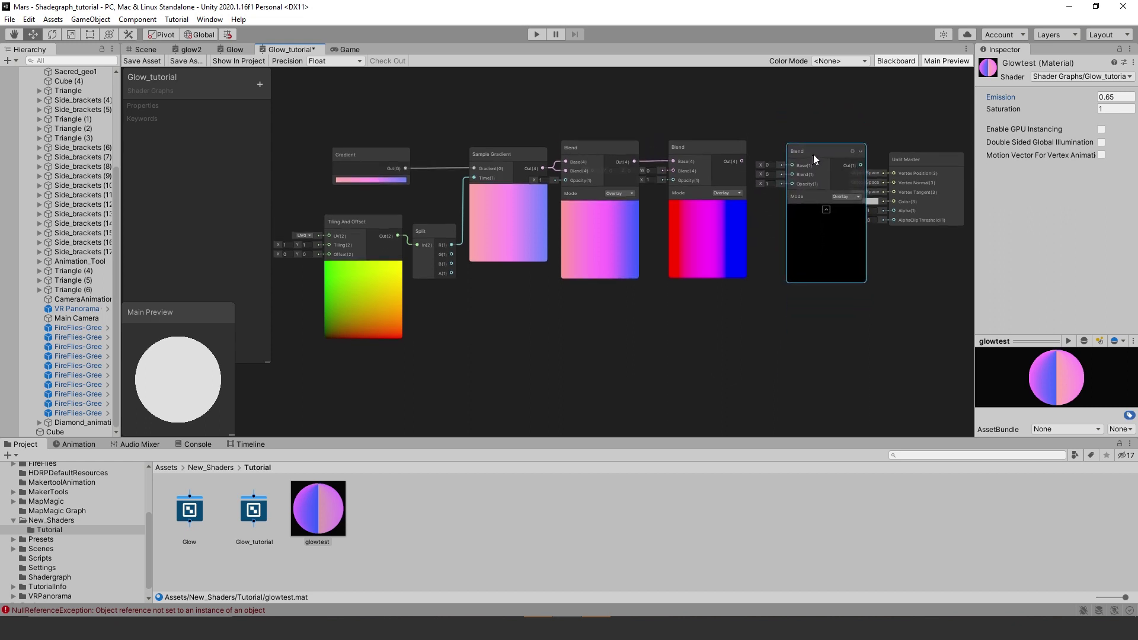
drag(912, 159, 905, 156)
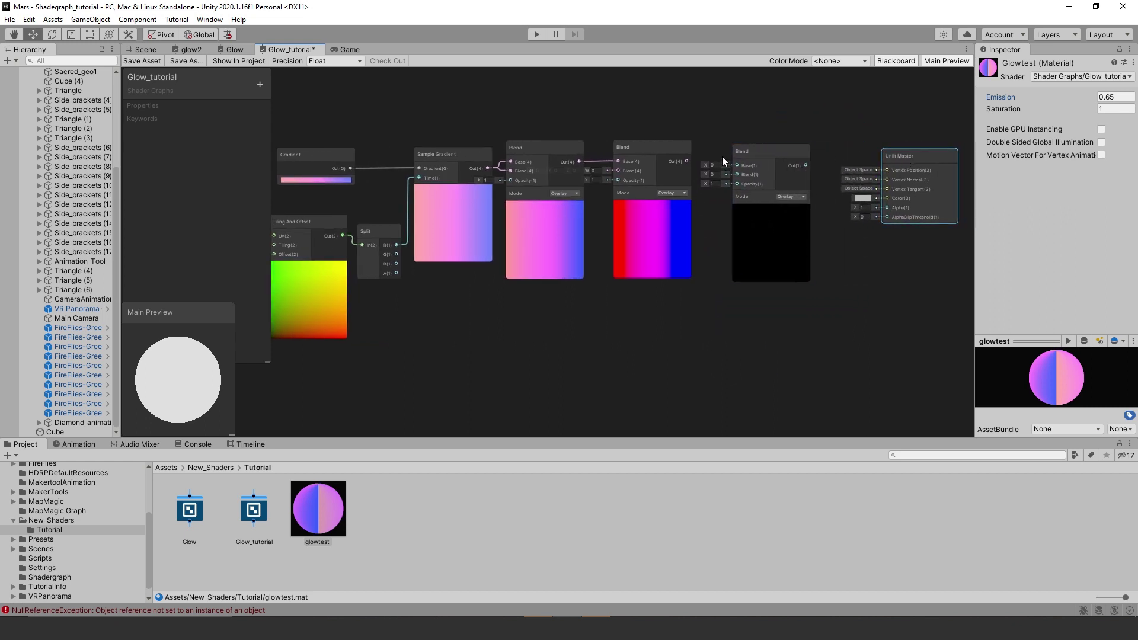
right_click(637, 351)
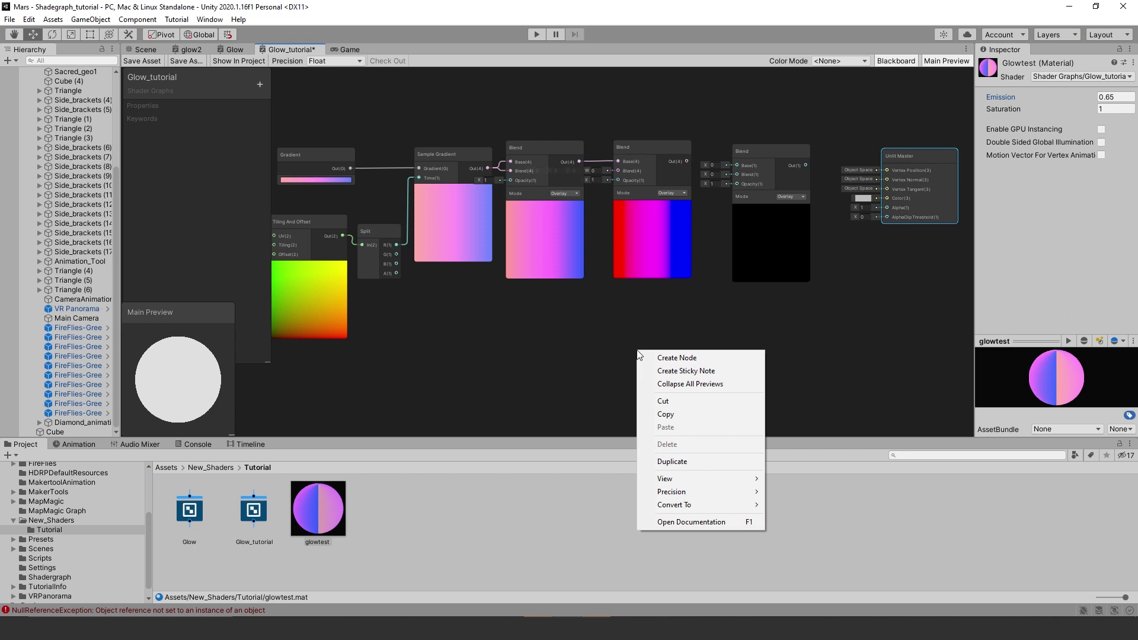
Step: Create a Vector1 blackboard property named Emission with default value 5
click(258, 85)
click(259, 84)
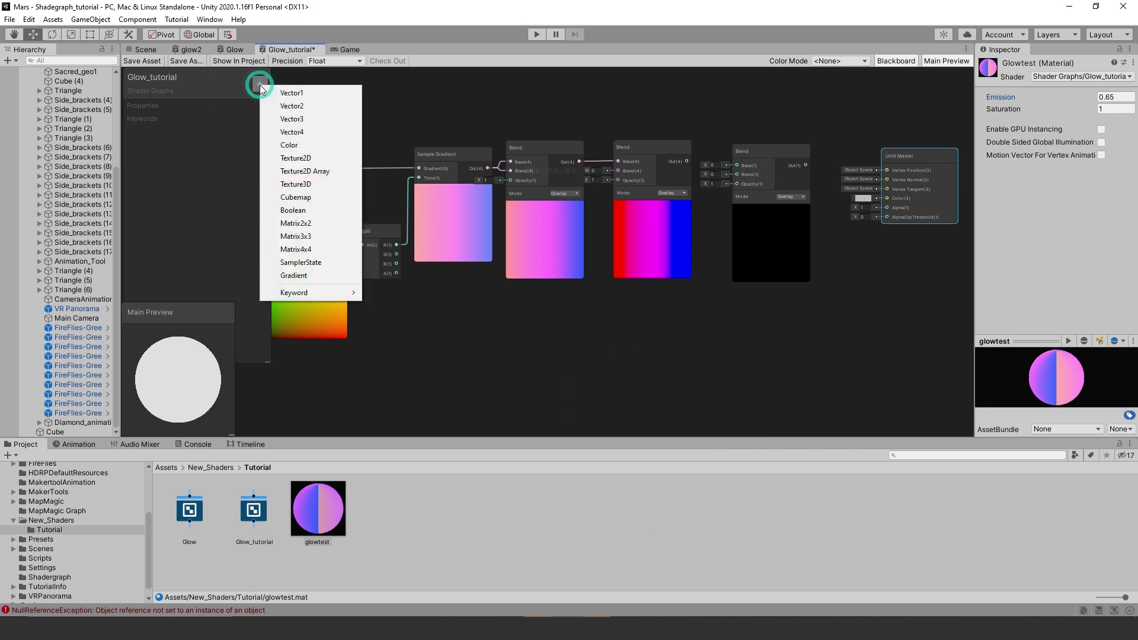
click(291, 93)
text(Emission)
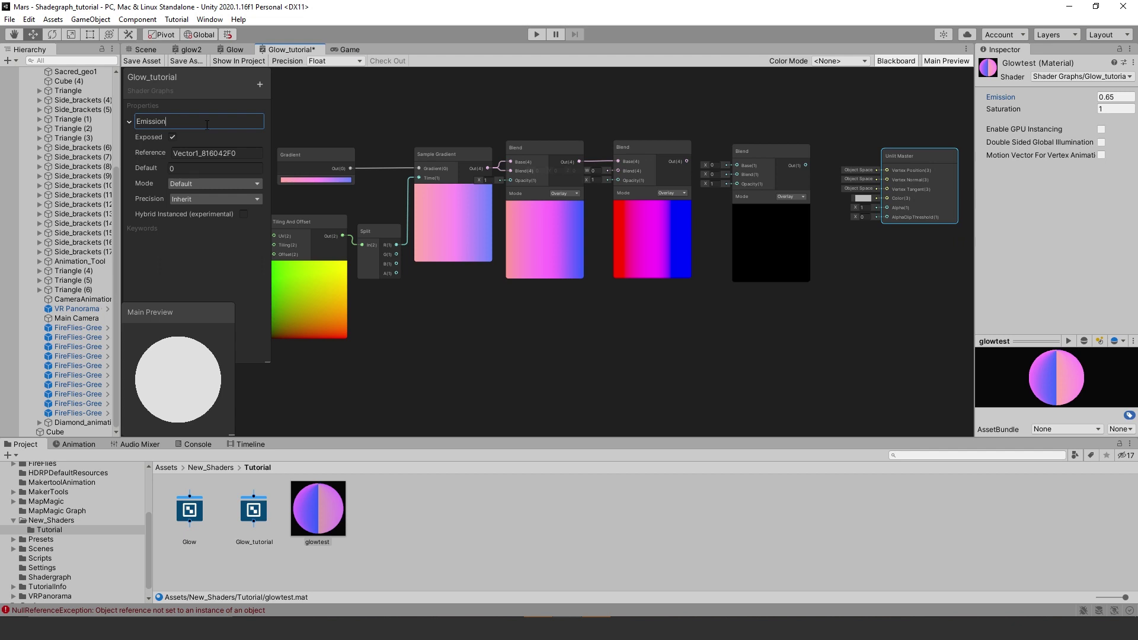
key(Return)
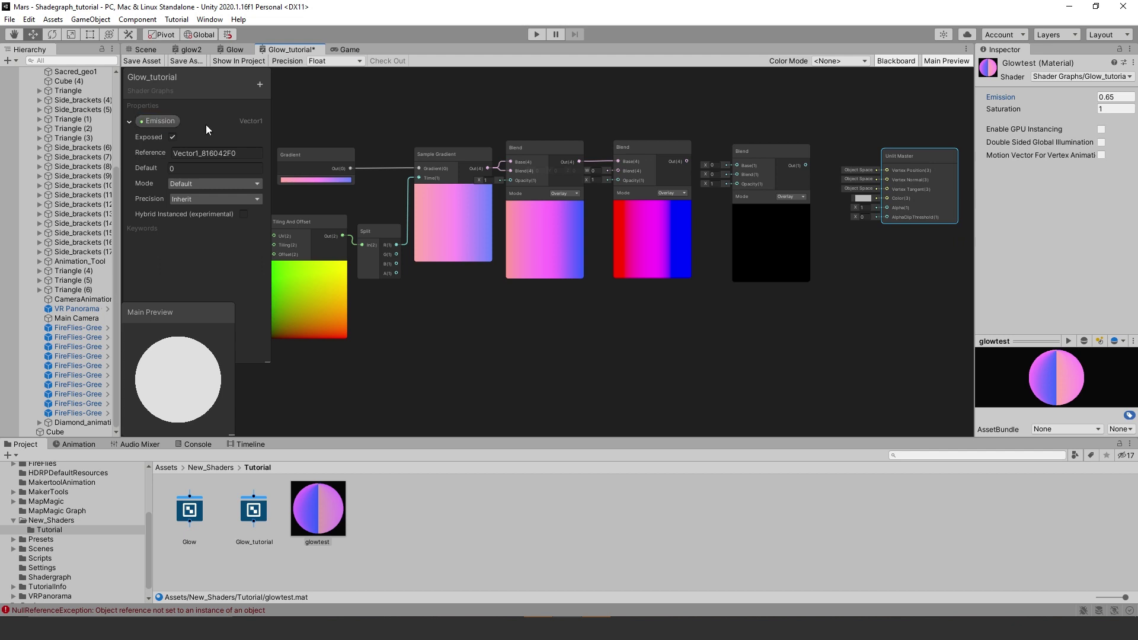
click(205, 166)
Step: Wire Emission into the third Blend's Blend input and the second Blend's output into its Base
drag(148, 120, 596, 333)
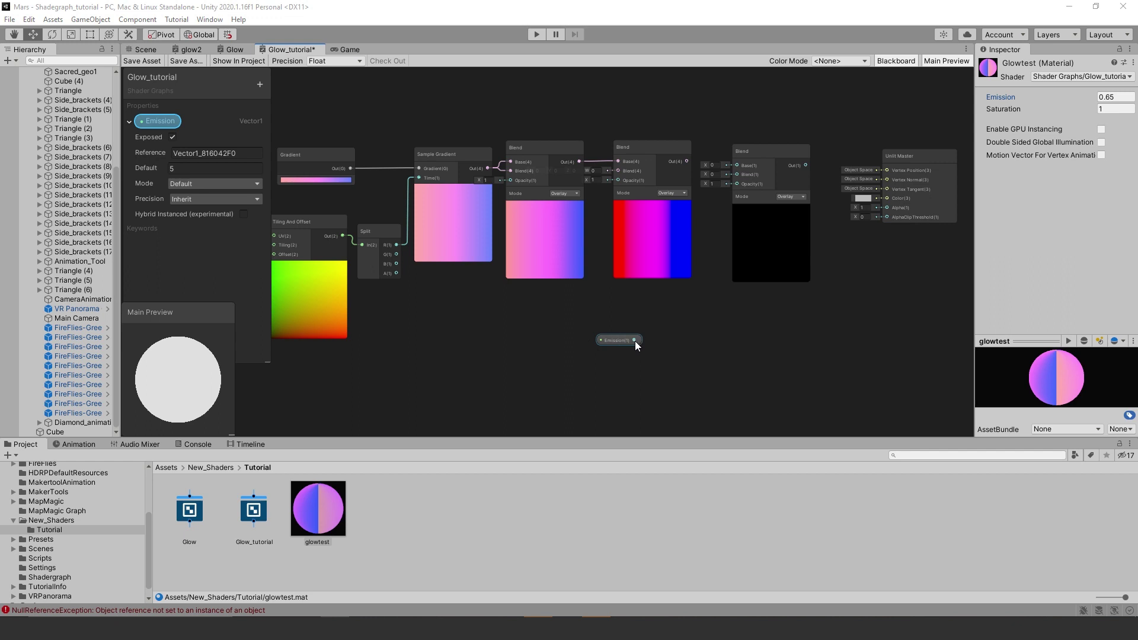
drag(635, 340, 735, 178)
drag(625, 336, 703, 297)
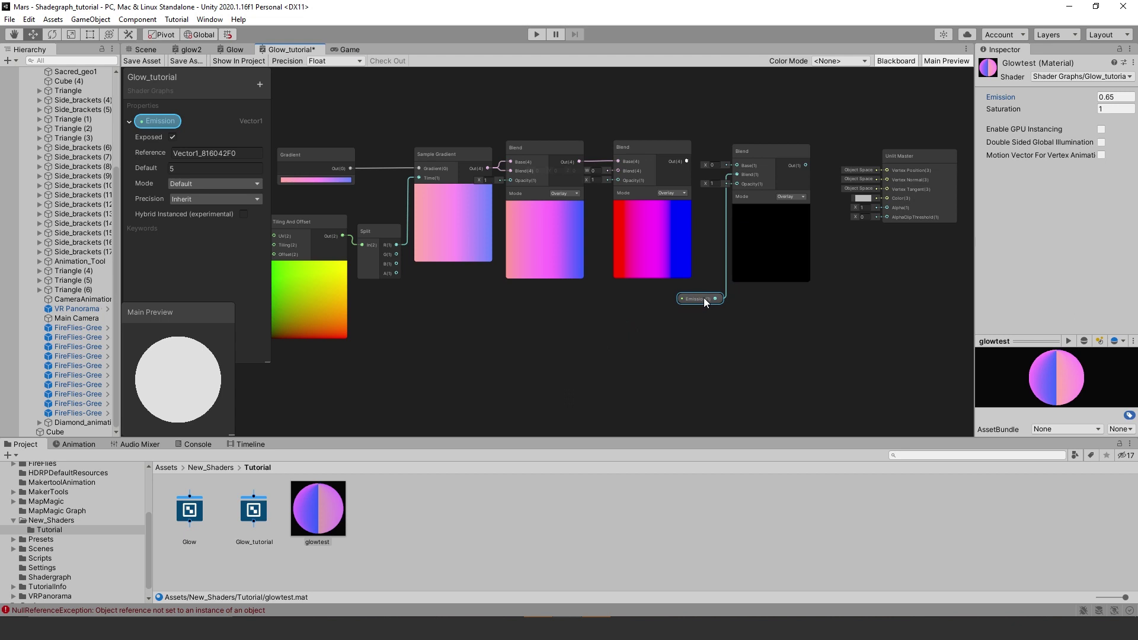
drag(686, 161, 735, 166)
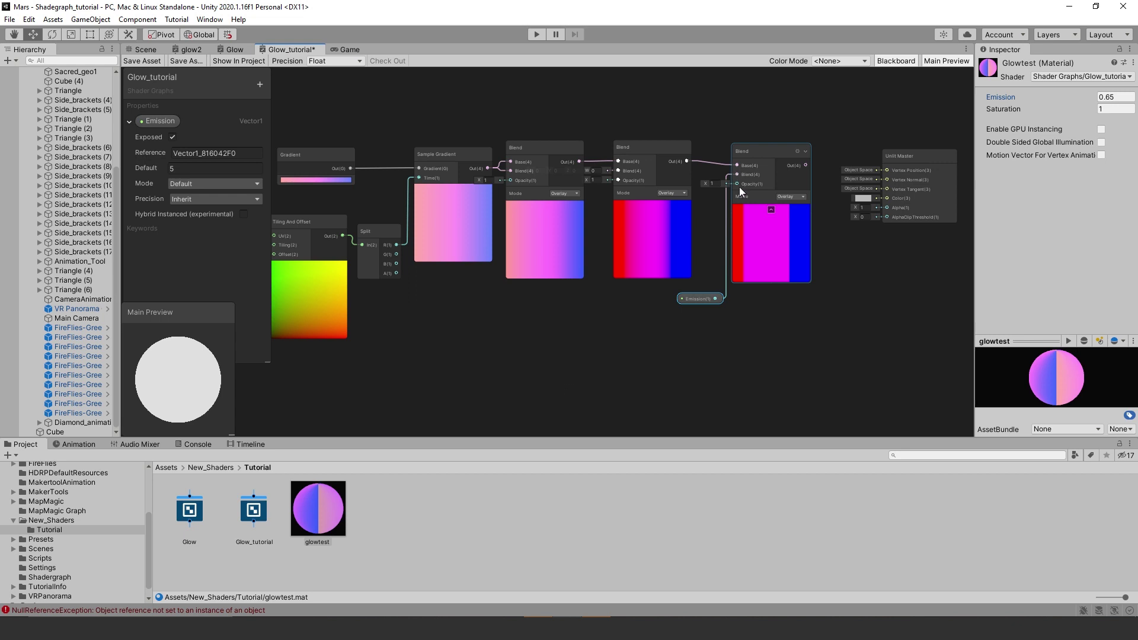
right_click(700, 360)
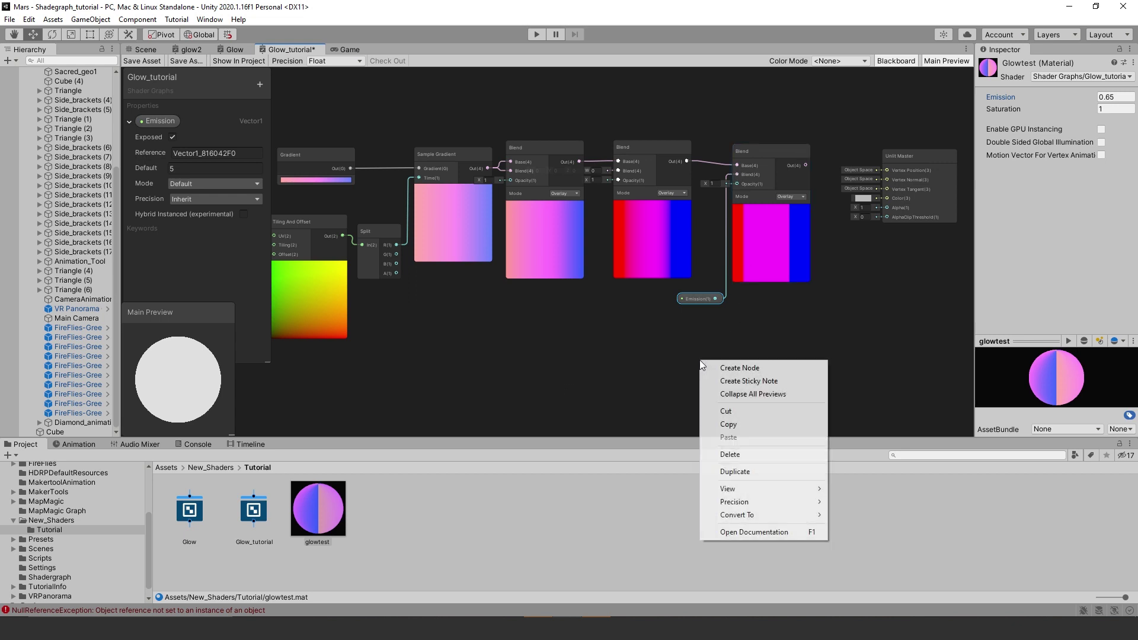
Step: Add a Saturation node beside Unlit Master and connect the last Blend's Out into its In
click(737, 369)
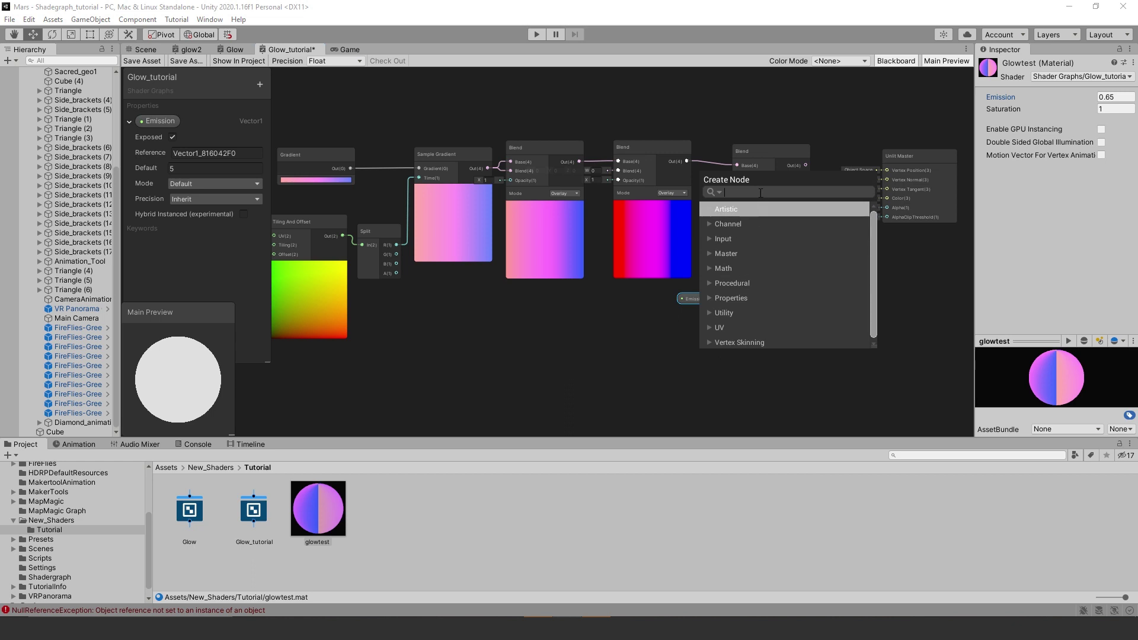
click(760, 192)
text(sat)
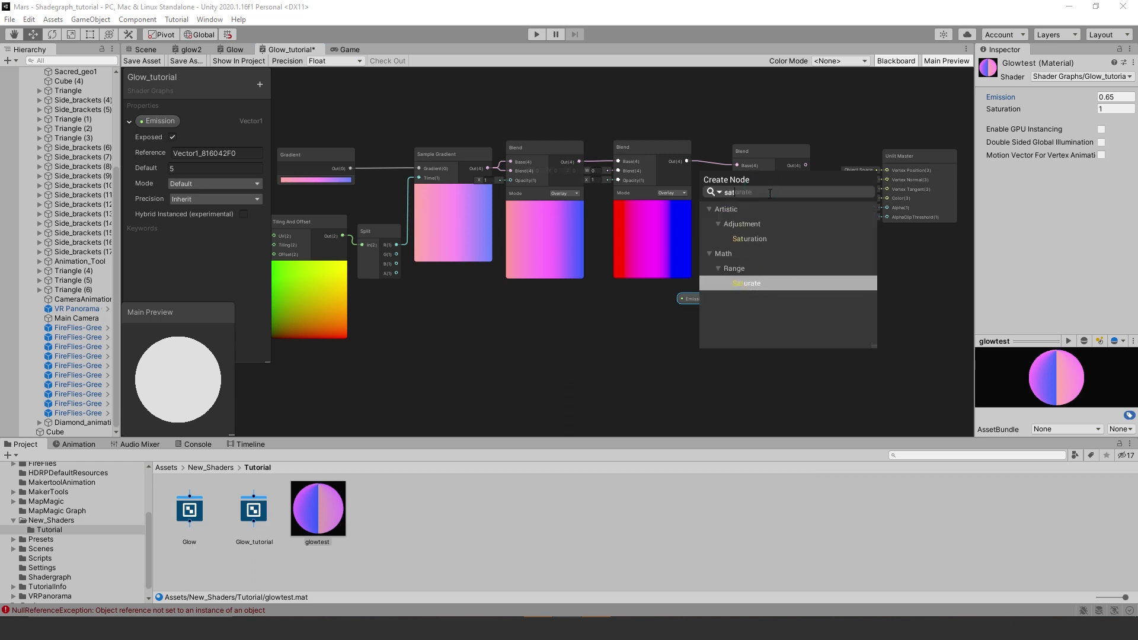
click(779, 239)
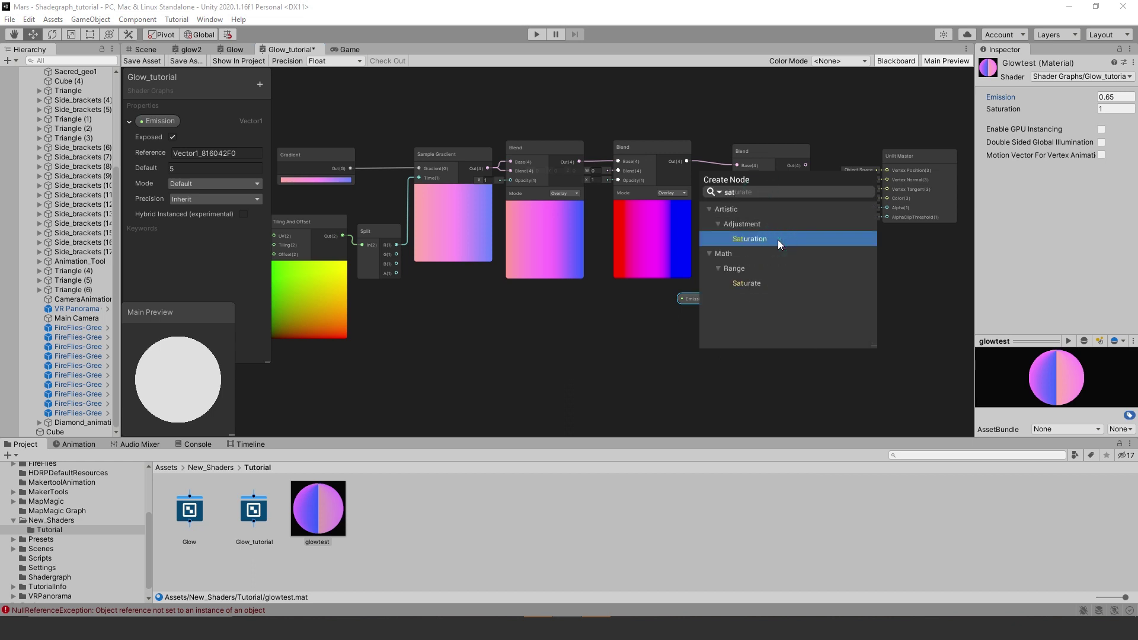
click(778, 240)
drag(910, 155, 944, 156)
drag(717, 371, 862, 144)
drag(933, 160, 829, 319)
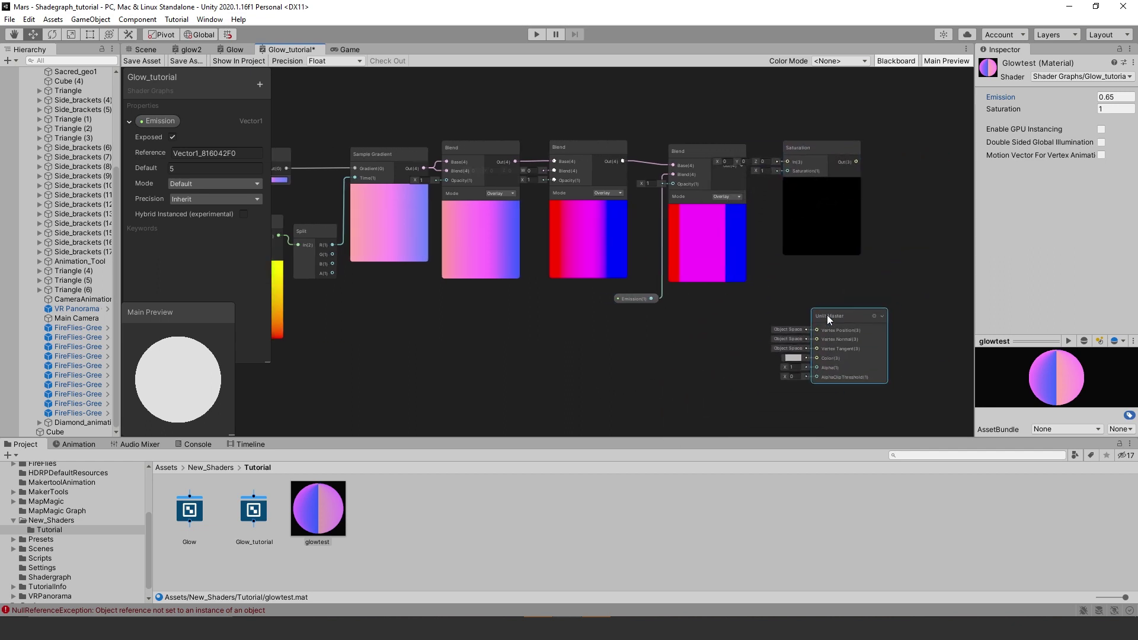
drag(814, 148, 853, 147)
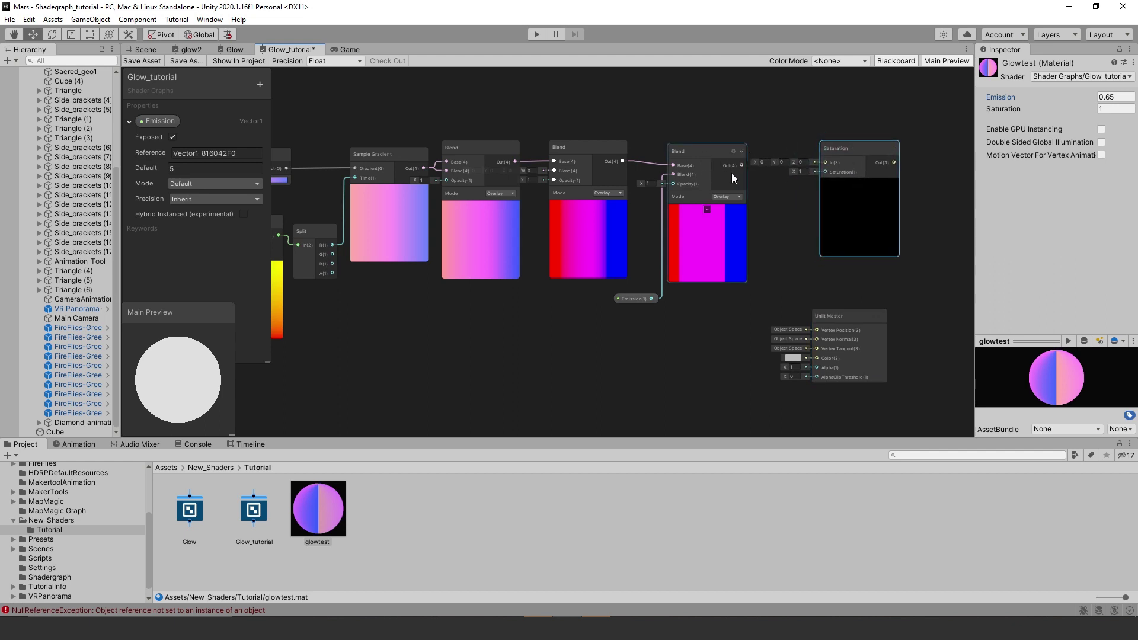
drag(741, 164, 823, 163)
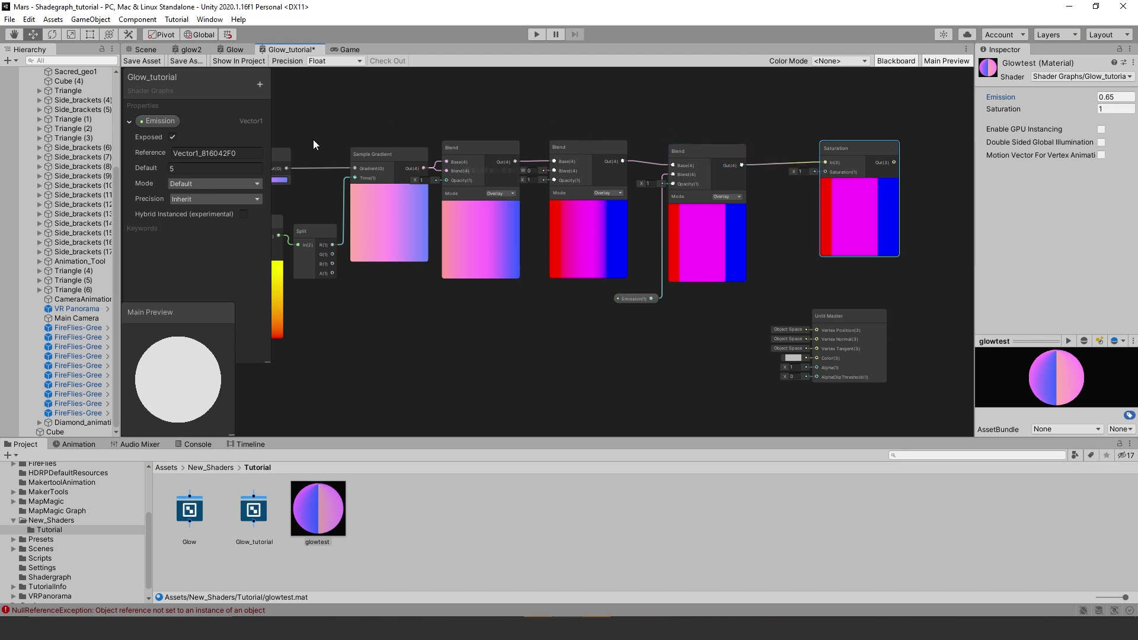
click(261, 84)
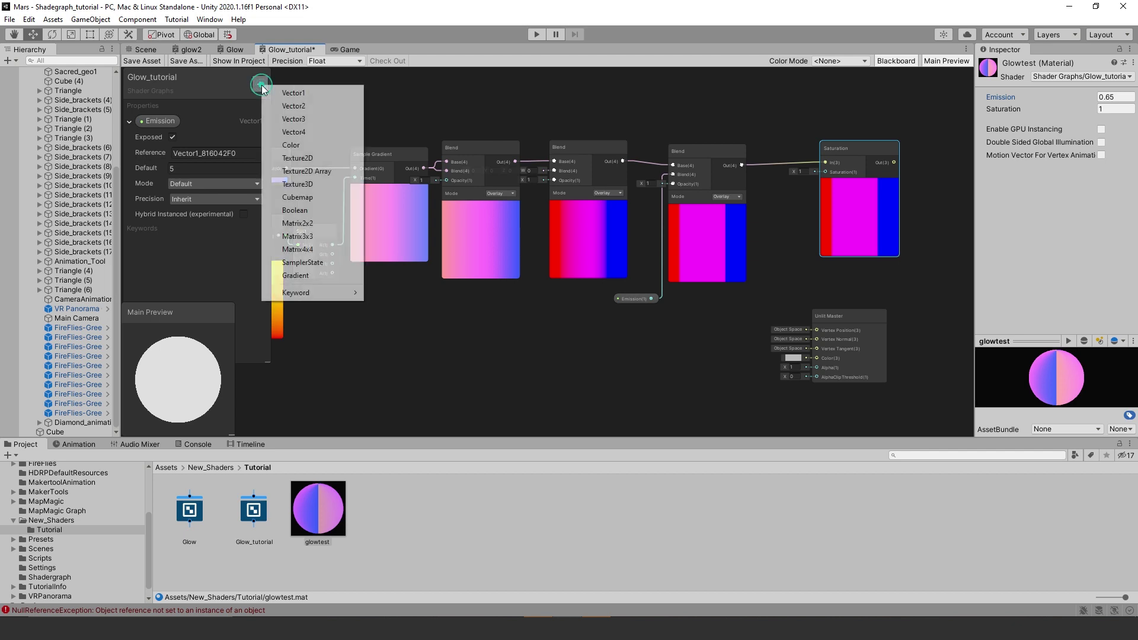
Step: Add a Vector1 property named Saturation, drop it into the graph, and wire Saturation into Unlit Master's Color
click(308, 94)
click(216, 231)
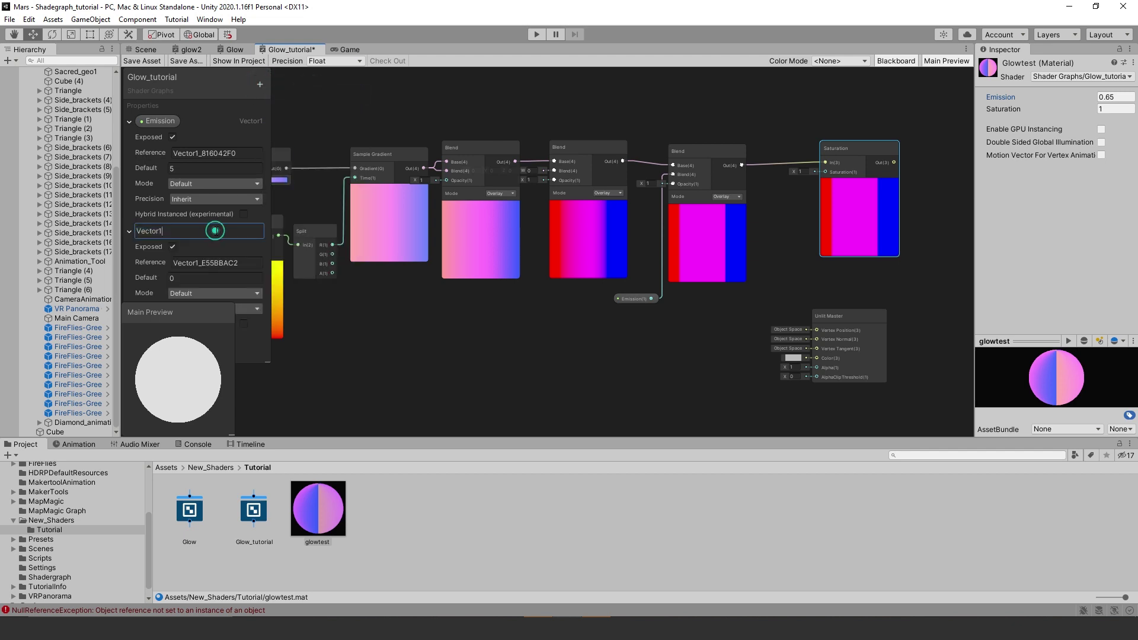
text(Saturation)
drag(161, 227, 135, 230)
key(BackSpace)
key(Return)
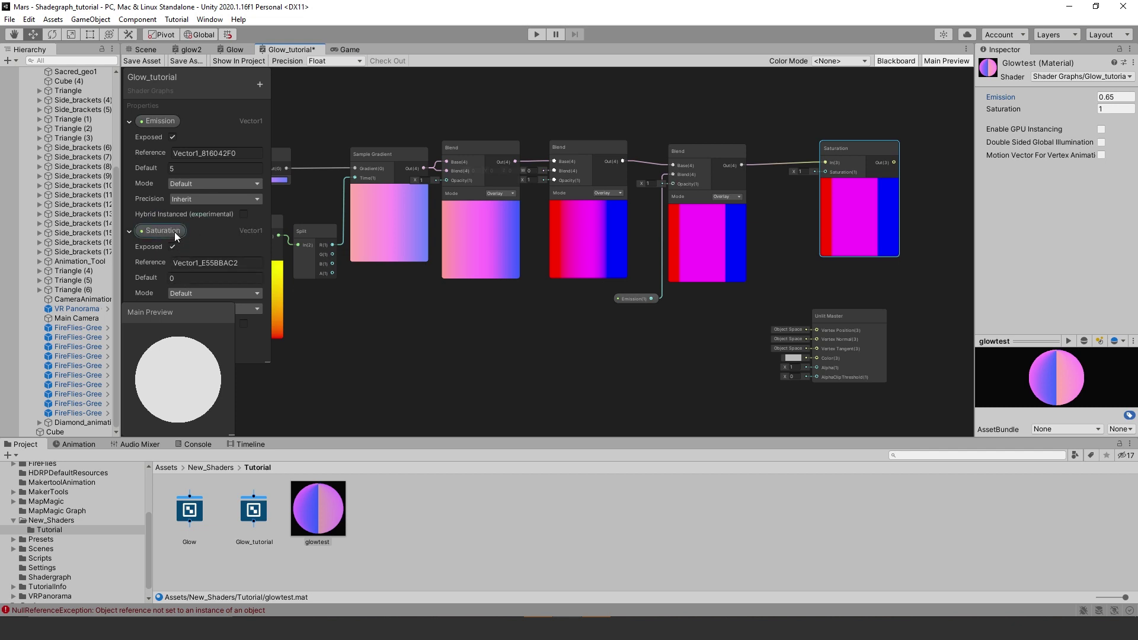
drag(175, 237, 820, 173)
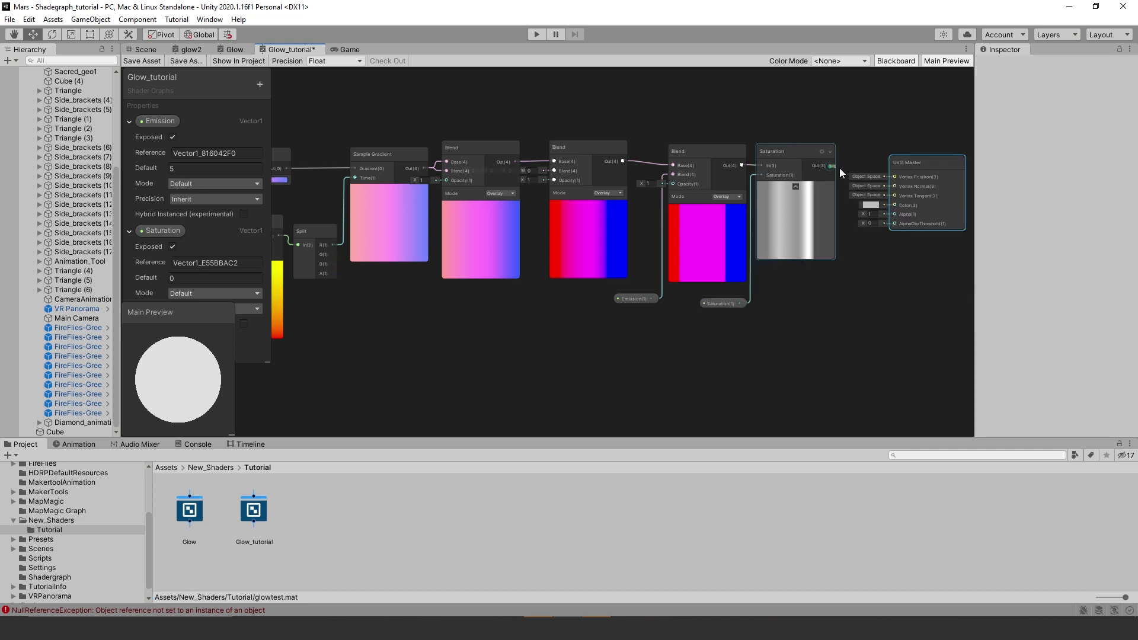
drag(833, 165, 891, 206)
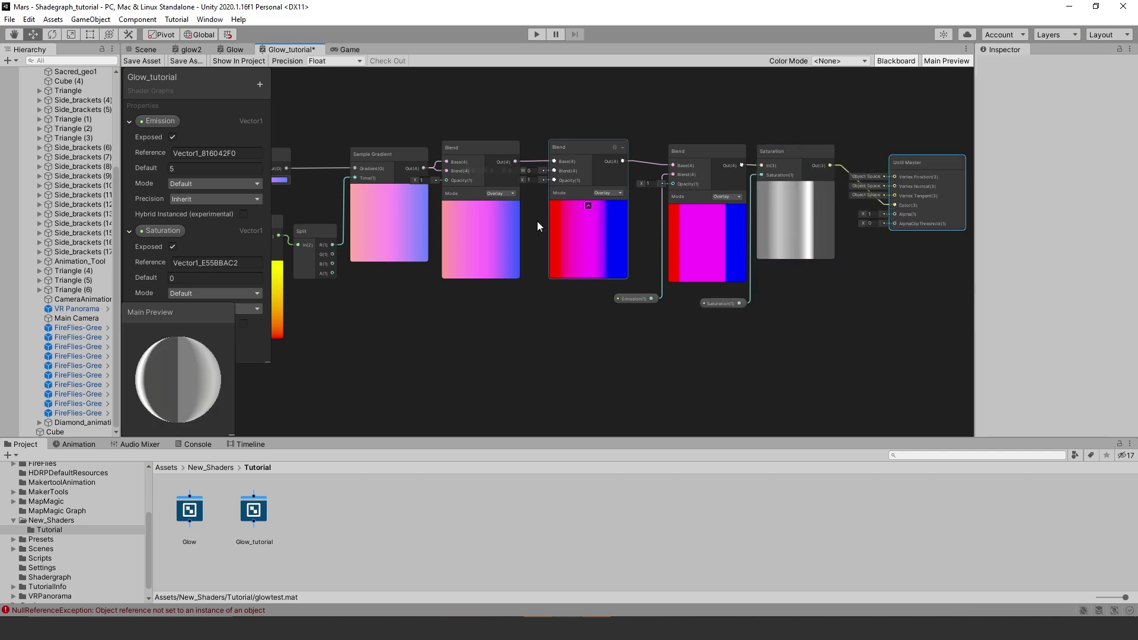
Step: Give the Saturation property a default value of 1
click(800, 230)
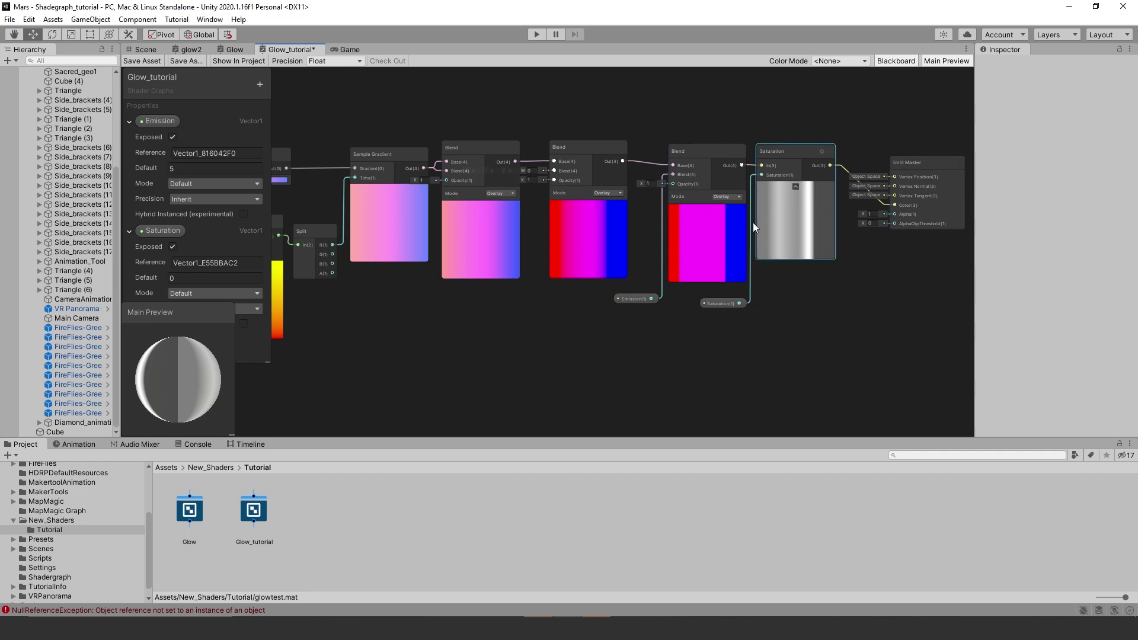
click(208, 277)
text(1)
key(Return)
Step: Save the shader graph under the new name New_glow
click(196, 61)
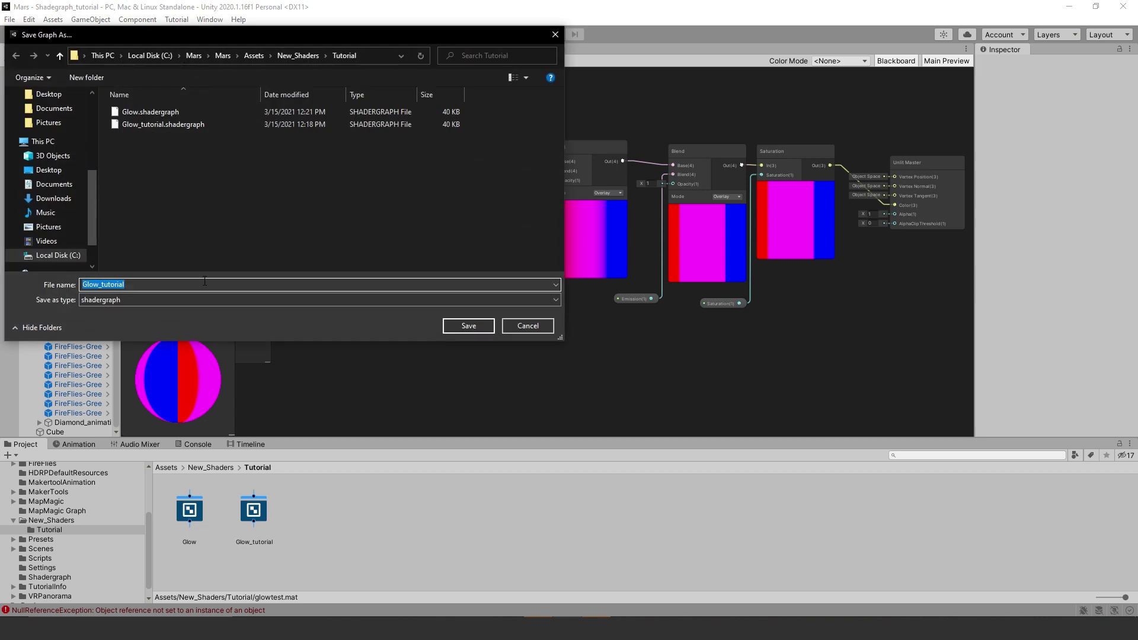
click(89, 287)
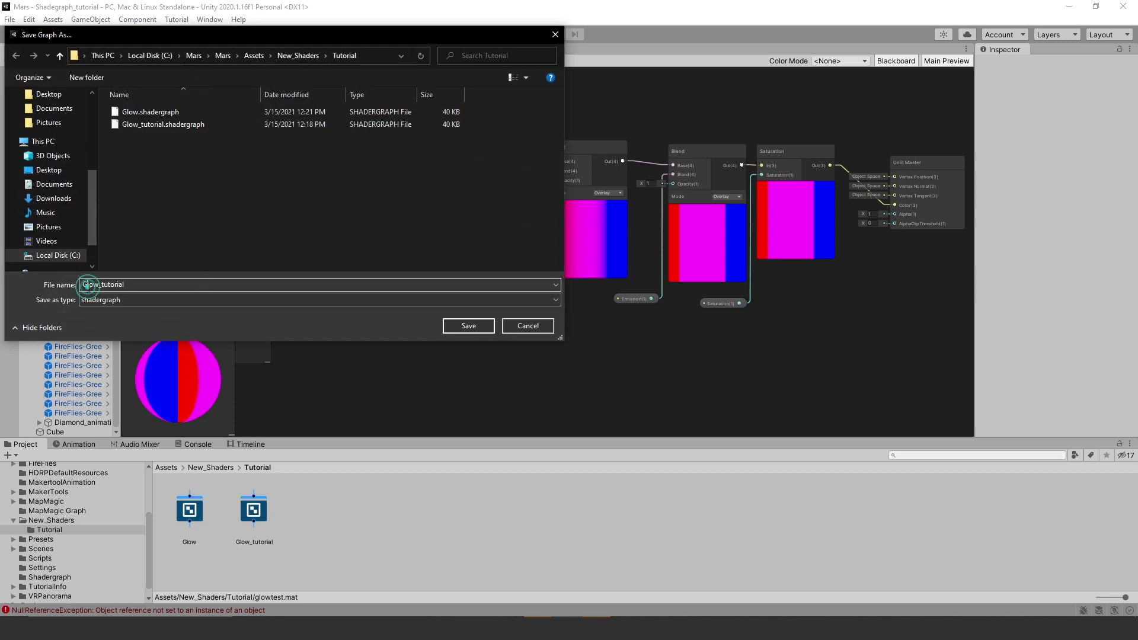
double_click(136, 285)
text(New_glow)
click(462, 326)
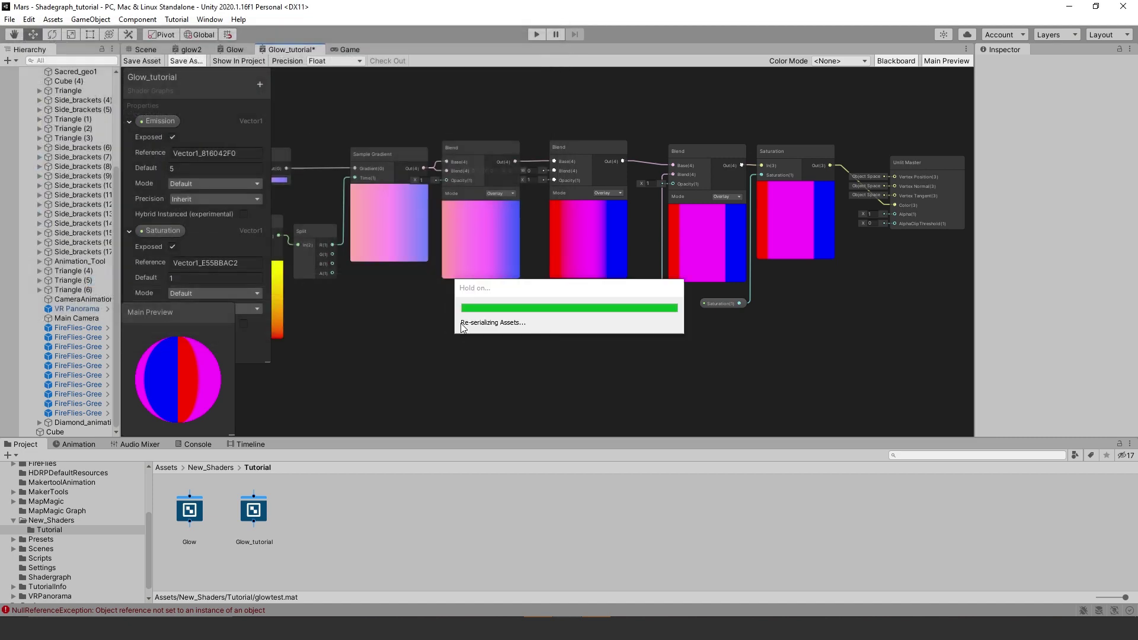
Step: Create a new material named New_Glow in the Tutorial folder
right_click(442, 515)
mouse_move(587, 179)
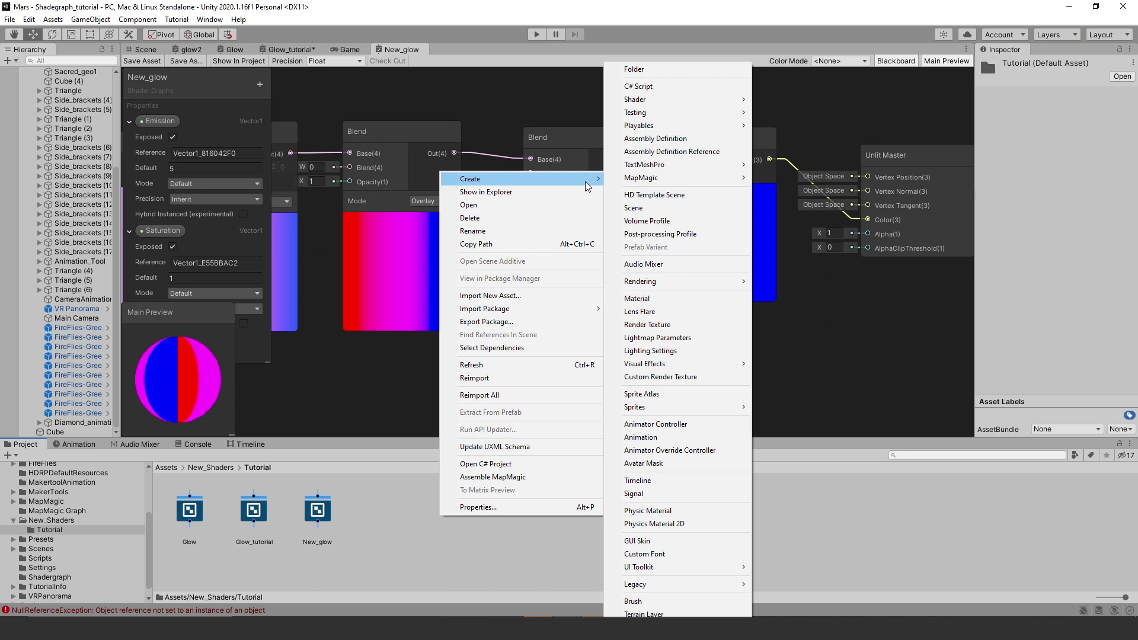
click(657, 300)
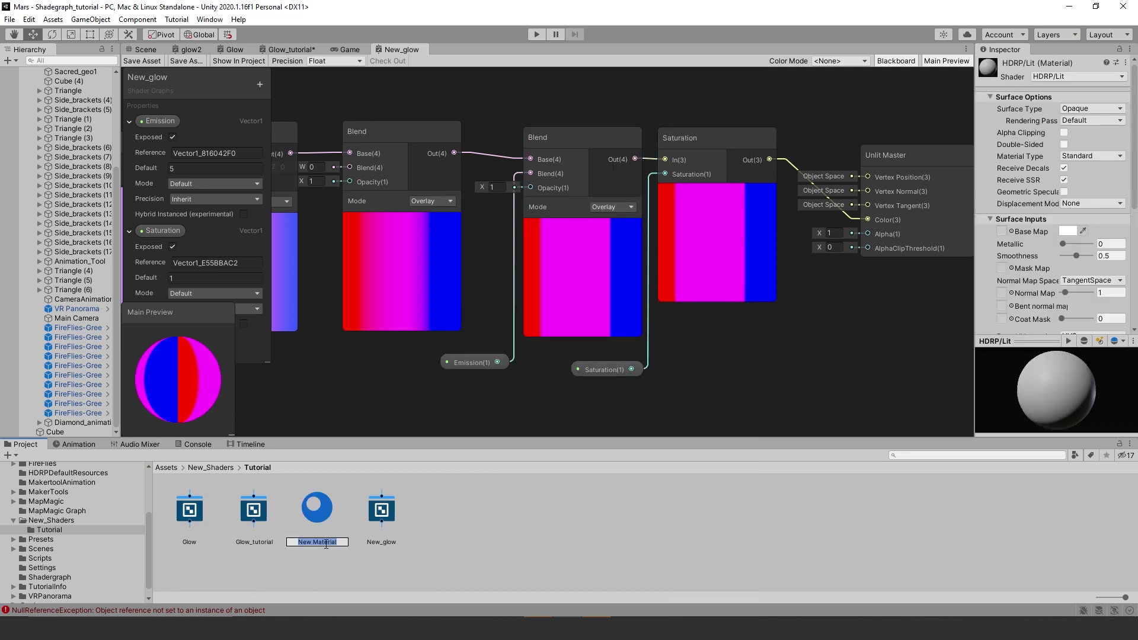
text(New_Glow)
key(Return)
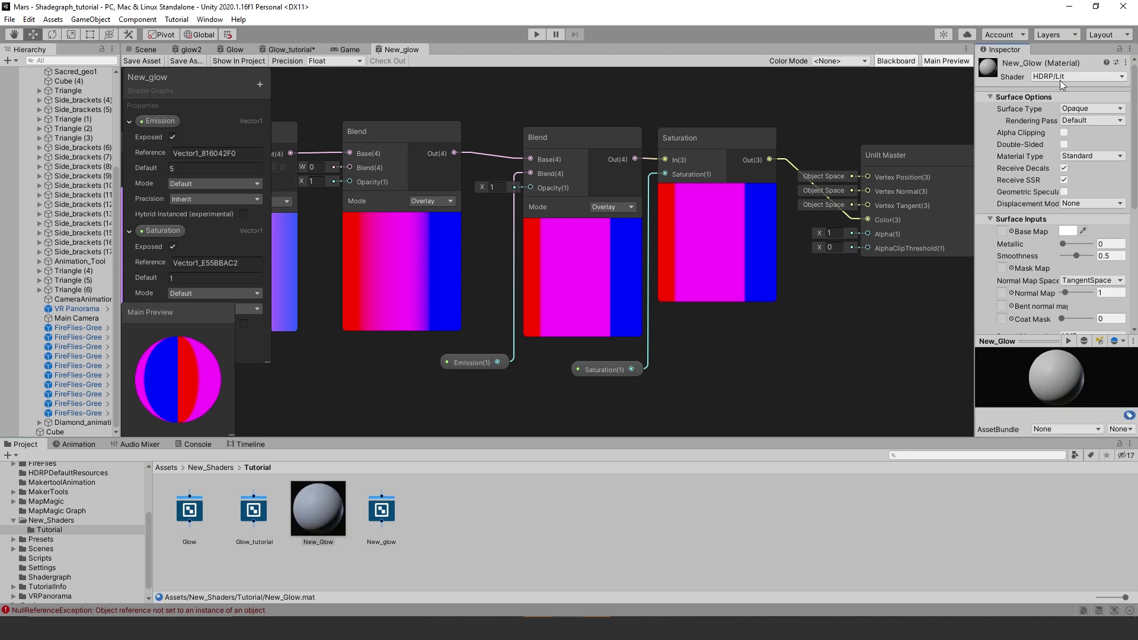
Step: Set the New_Glow material's shader to Shader Graphs > New_glow
click(1061, 80)
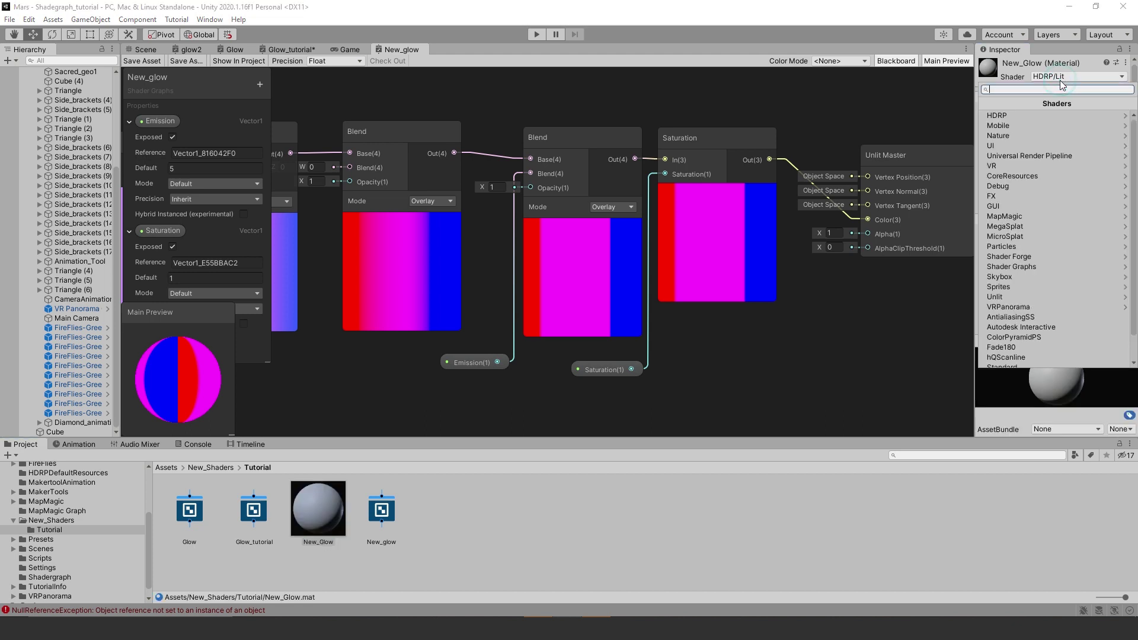
click(1034, 267)
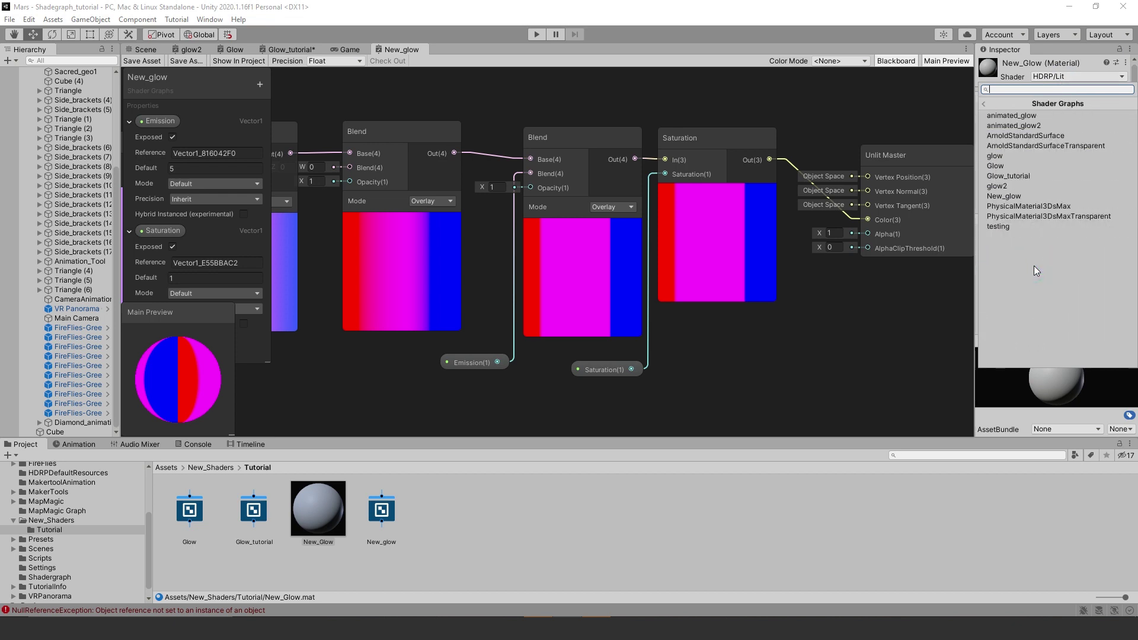
click(1027, 198)
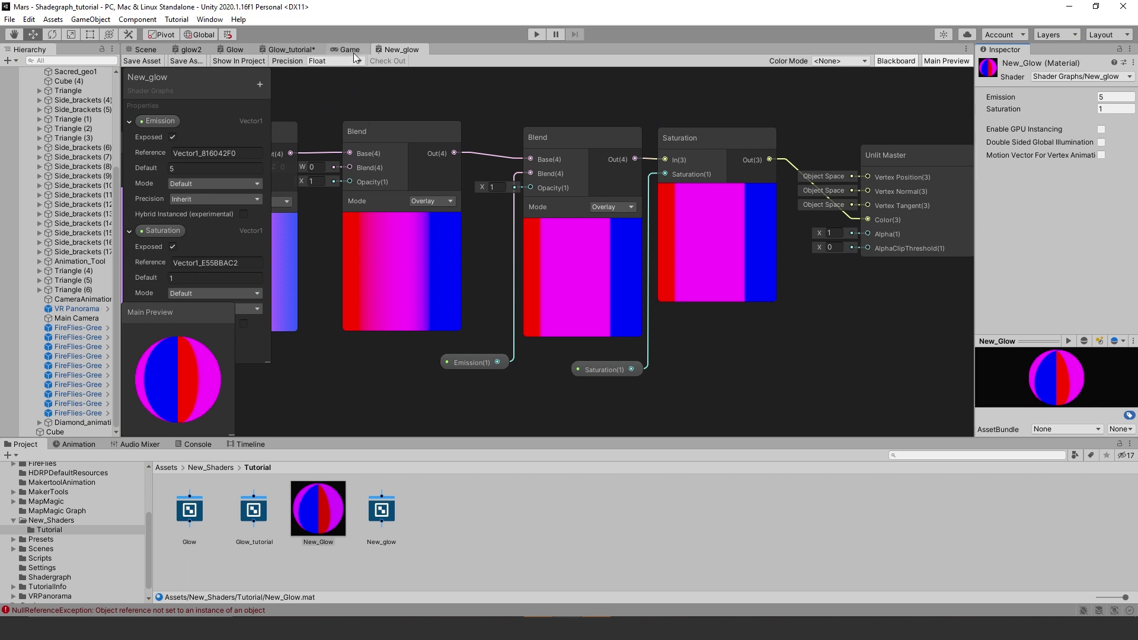
key(ctrl+1)
Step: Apply New_Glow to the cube and check it in the Game view
drag(386, 520, 550, 293)
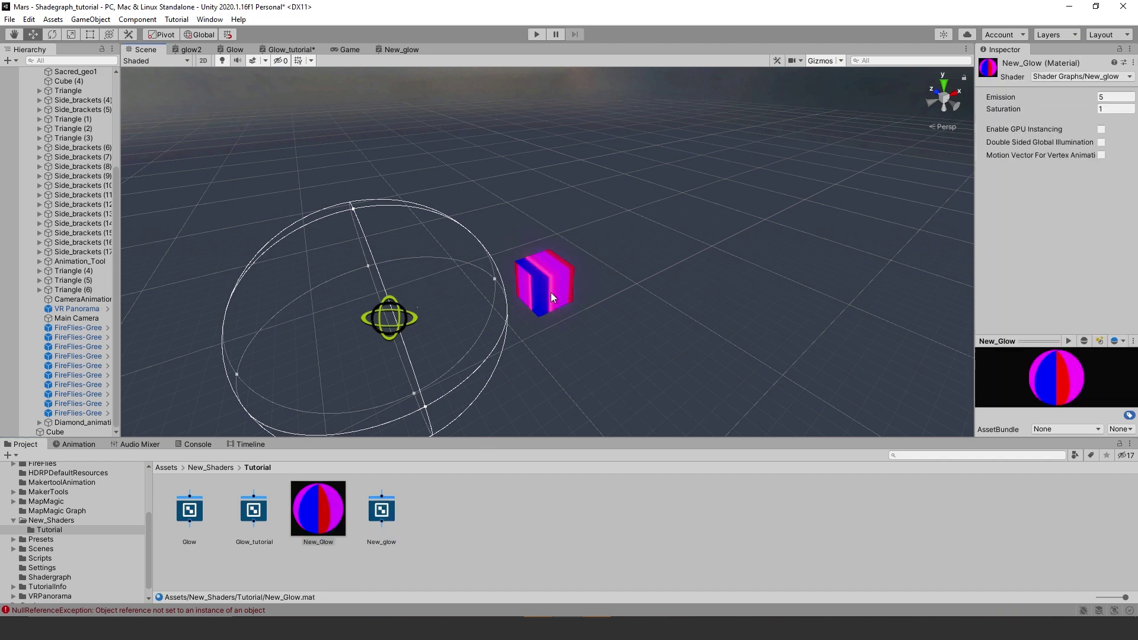
click(349, 49)
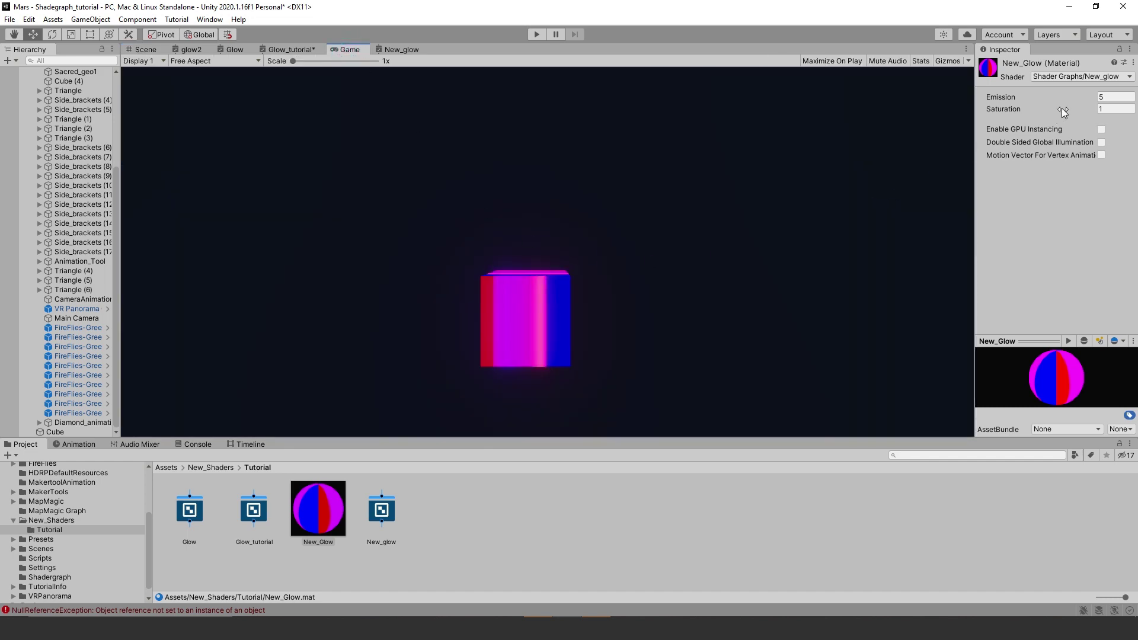
Step: Raise the New_Glow material's Emission to 45.15 for a strong glow
drag(1079, 95, 494, 206)
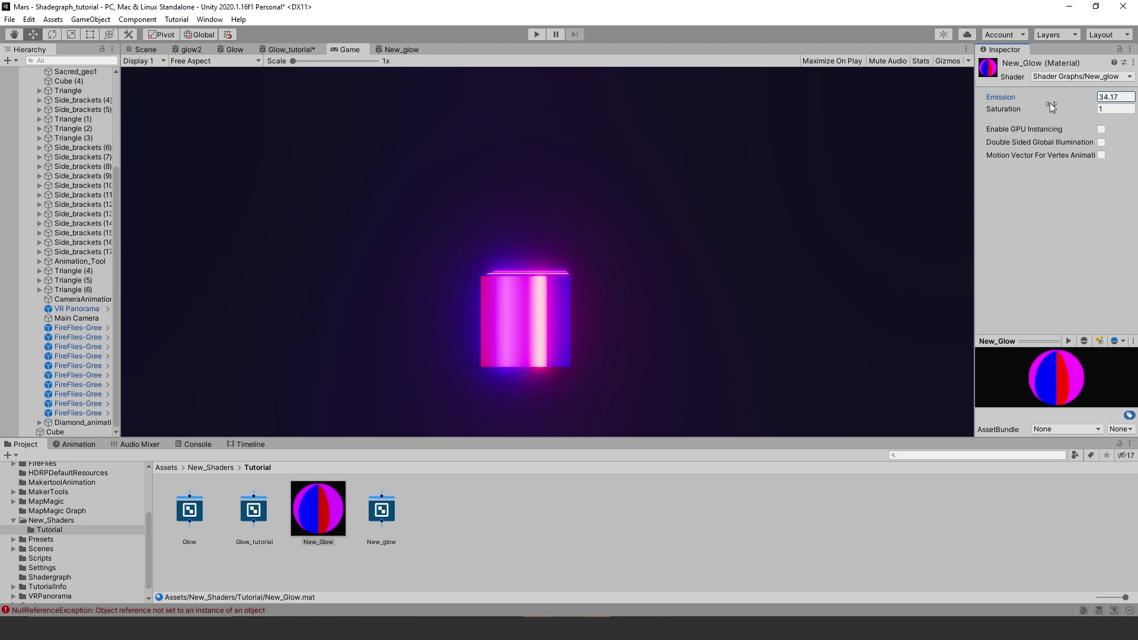
drag(1079, 97, 535, 88)
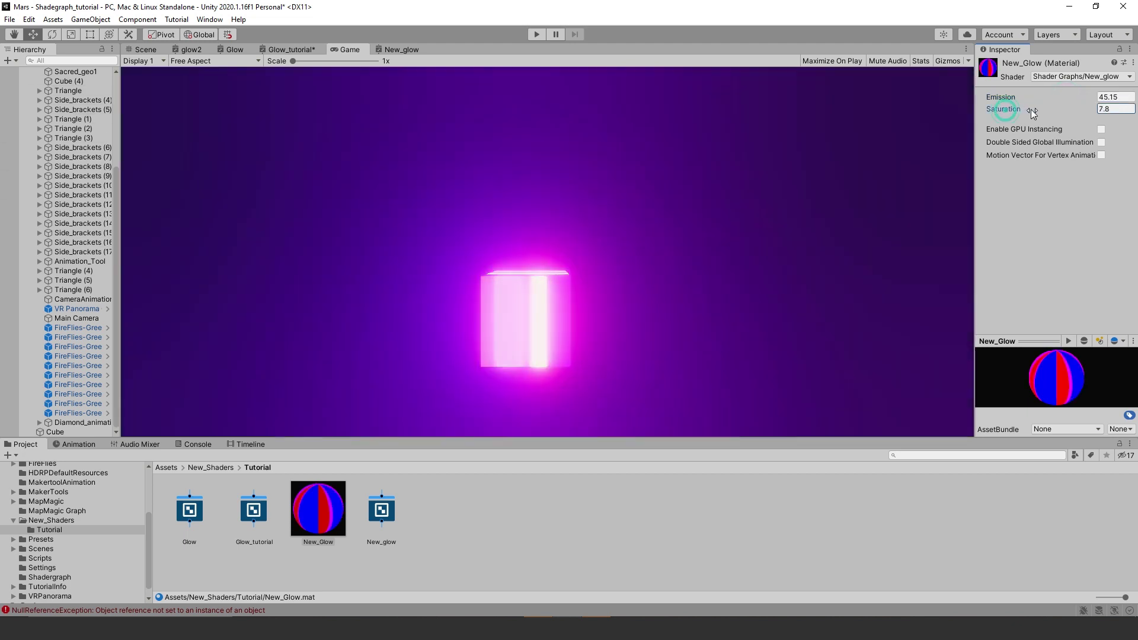